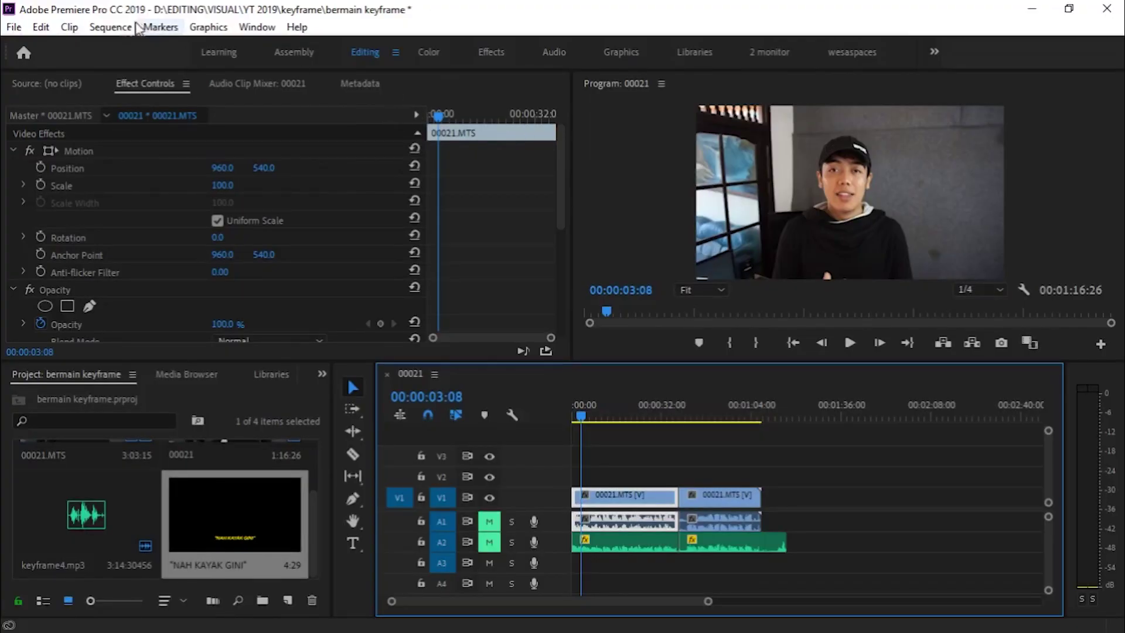
Step: Create a new legacy title from File > New > Legacy Title
click(14, 27)
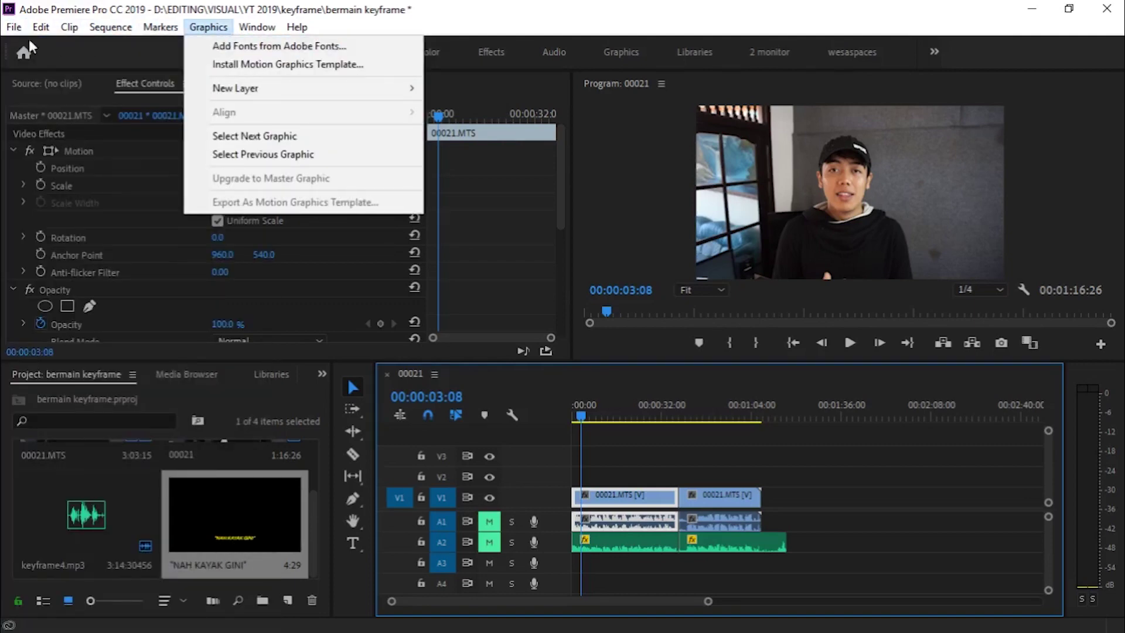
mouse_move(41, 27)
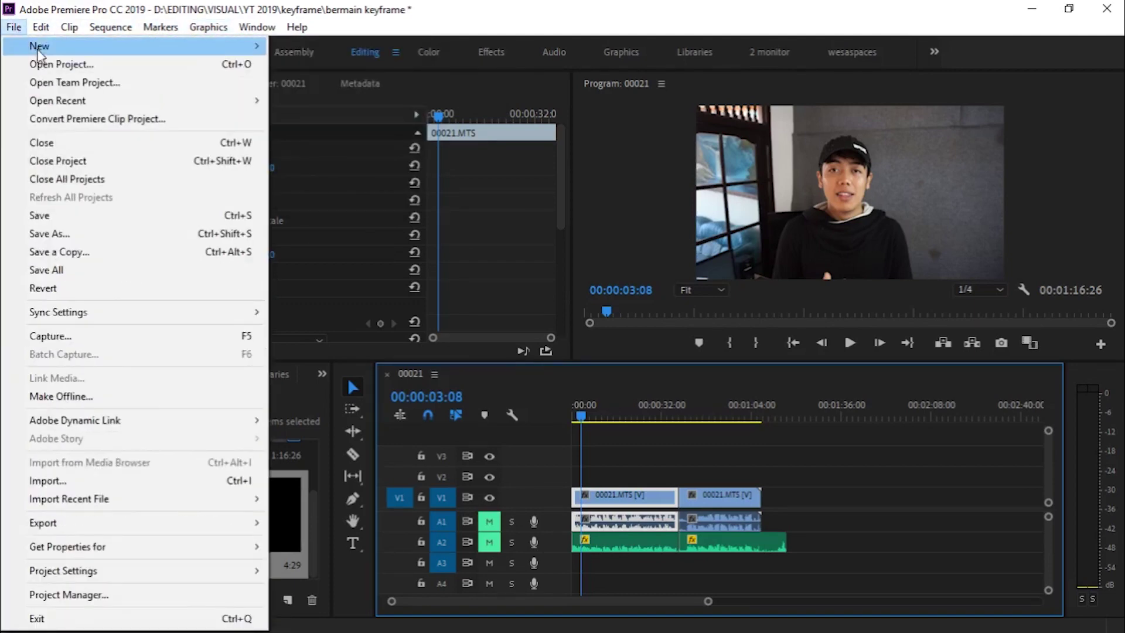
mouse_move(88, 45)
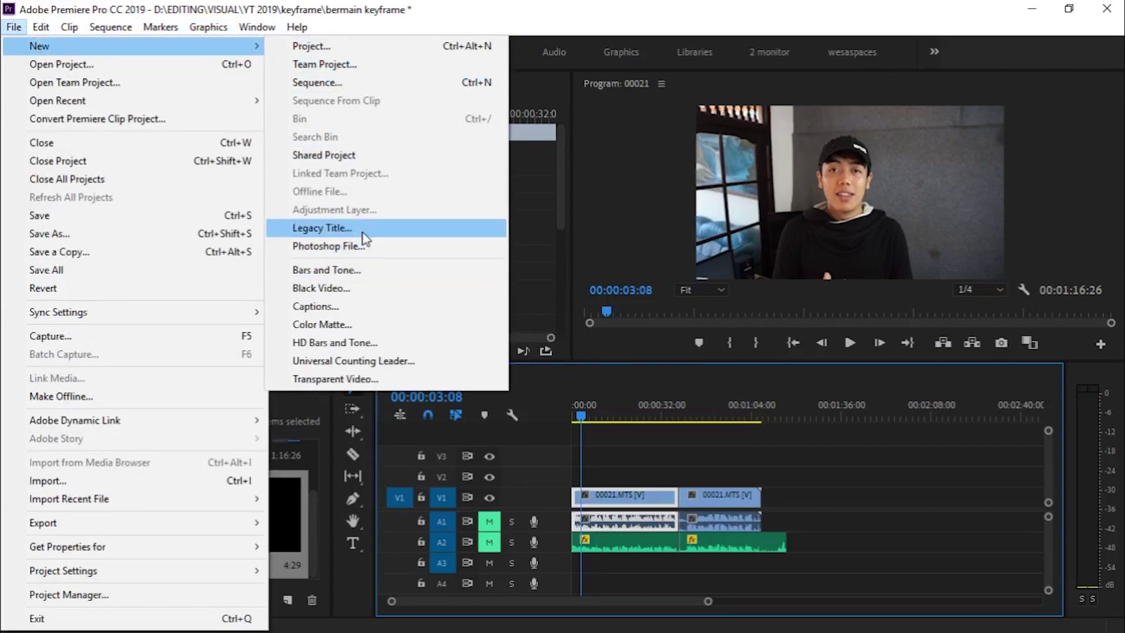
click(363, 237)
Step: Place the NAH KAYAK GINI title on V2 above the video and preview it
click(656, 396)
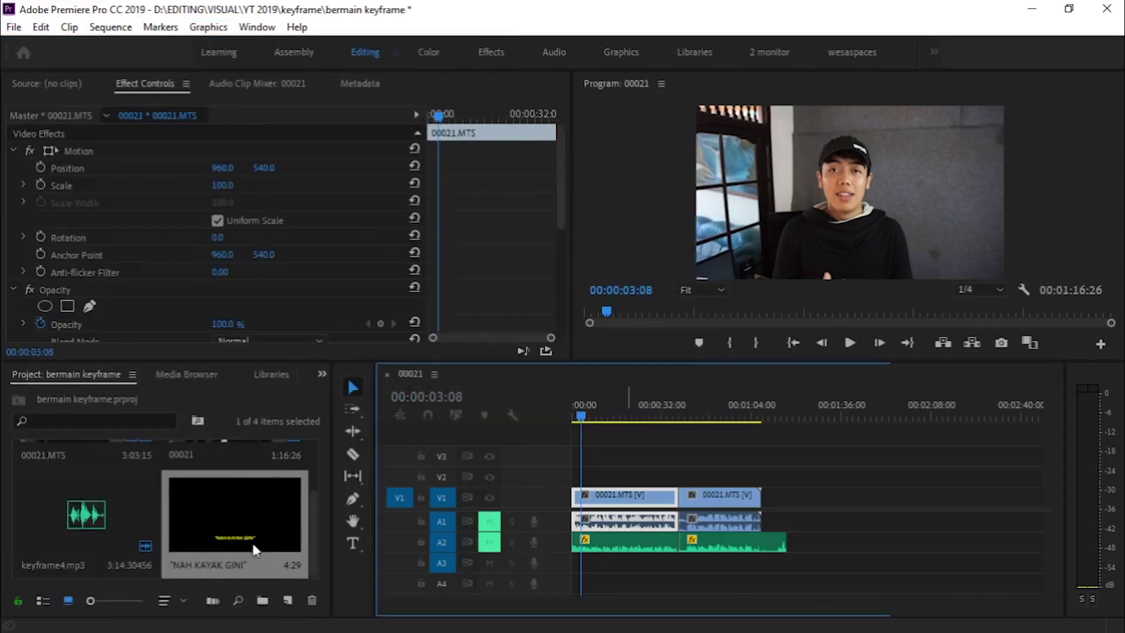
drag(245, 518, 583, 474)
key(space)
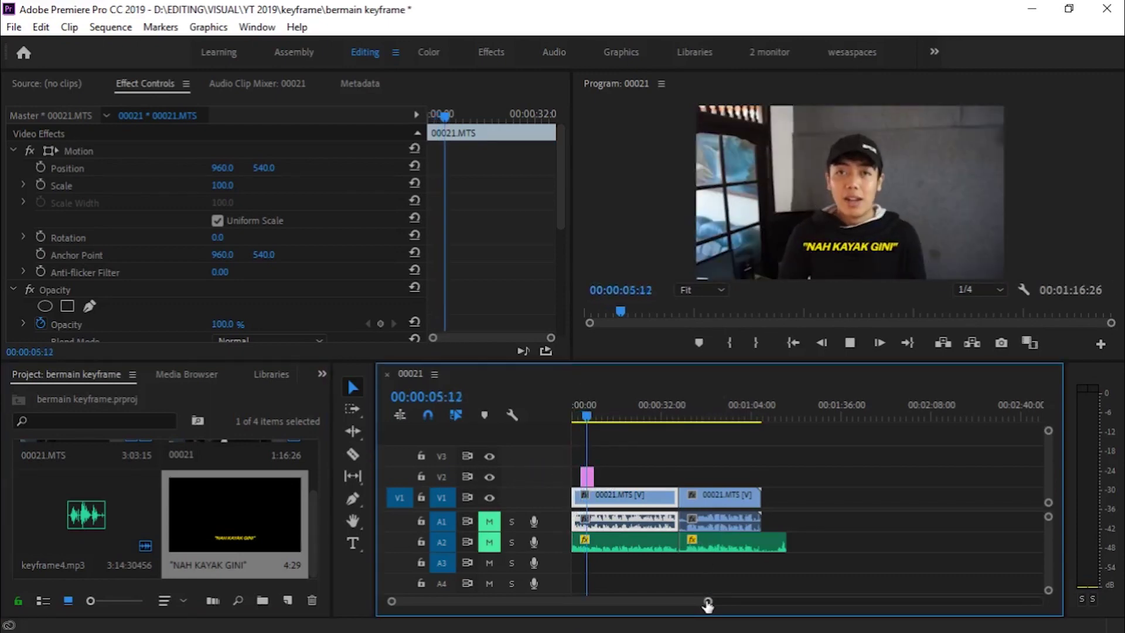
drag(707, 602, 605, 601)
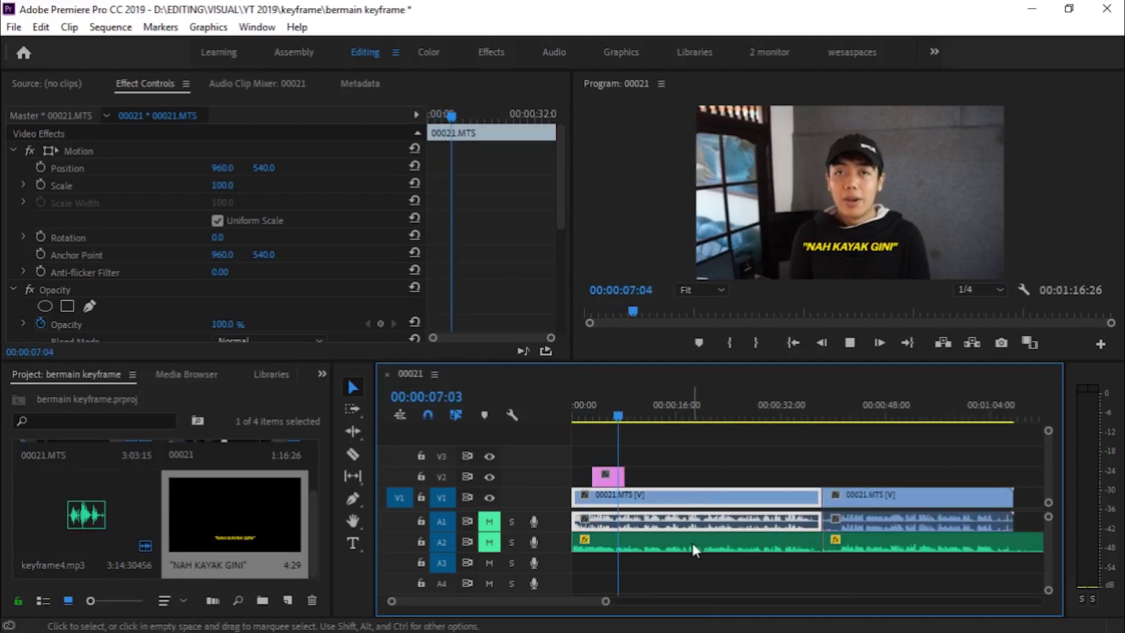
Step: Slide the title clip so it starts at about 00:00:10:07, checking its timing
drag(635, 417, 647, 417)
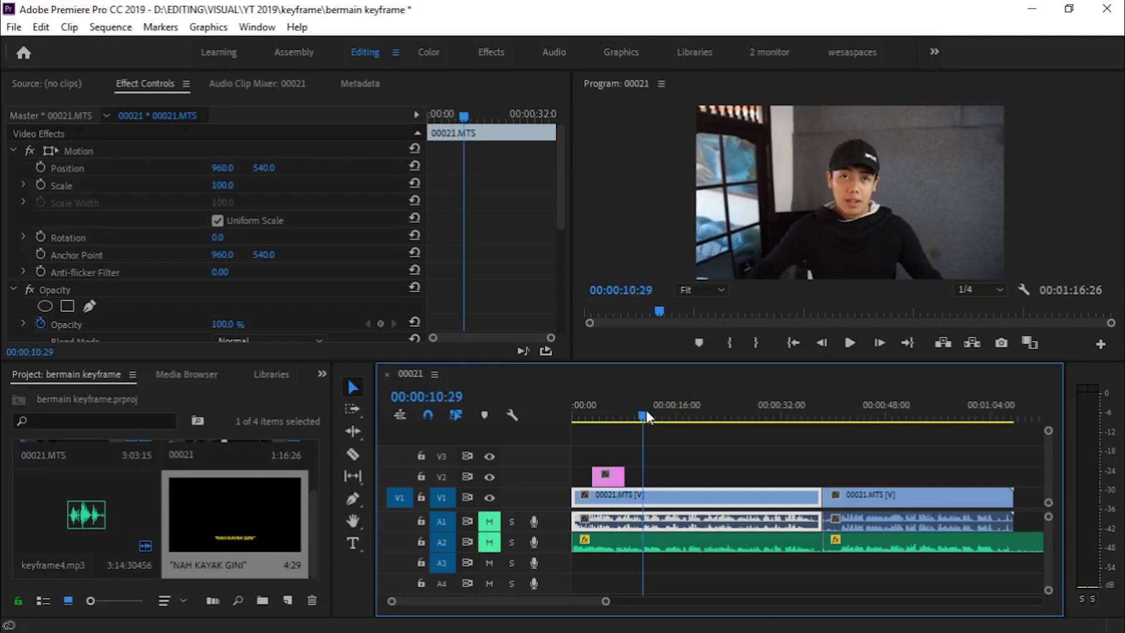
drag(608, 475, 659, 475)
click(653, 417)
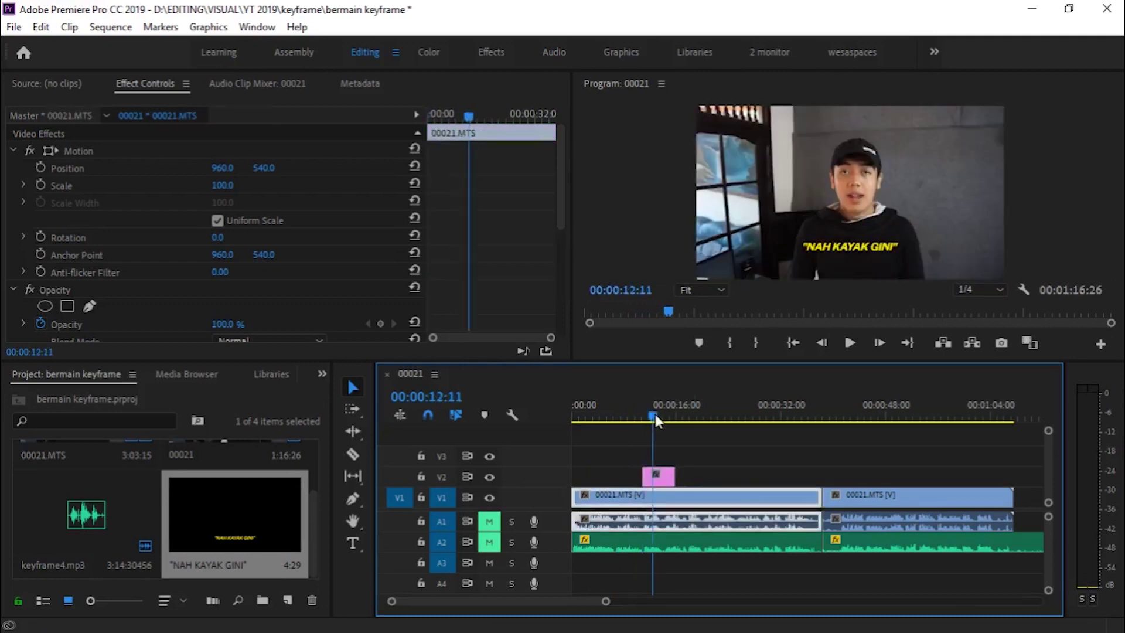
key(space)
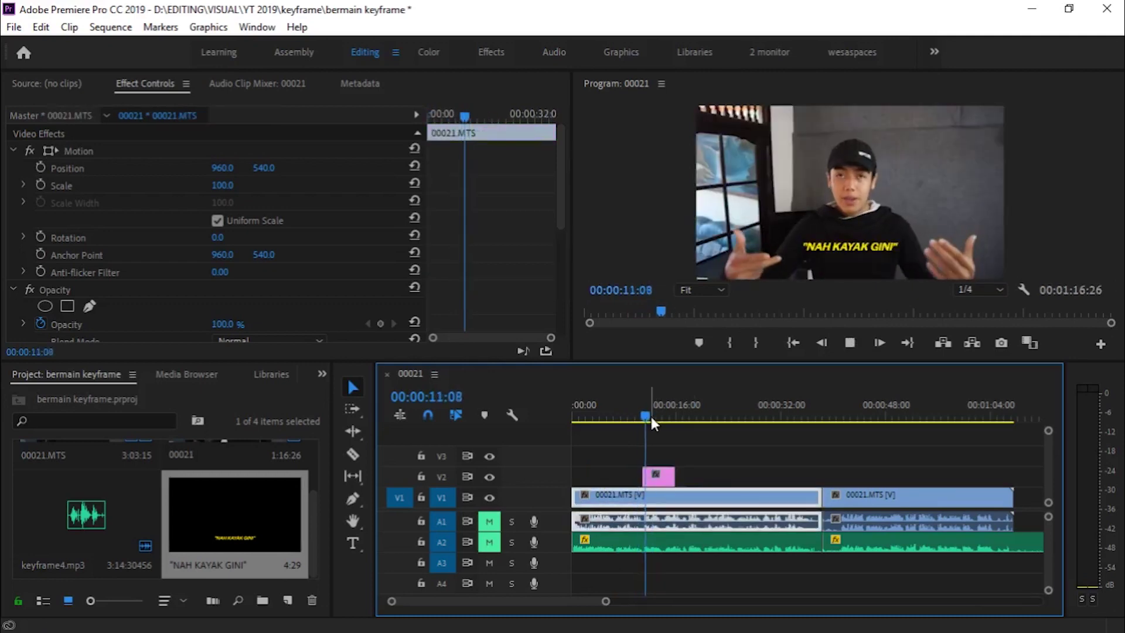
click(639, 417)
drag(662, 475, 656, 476)
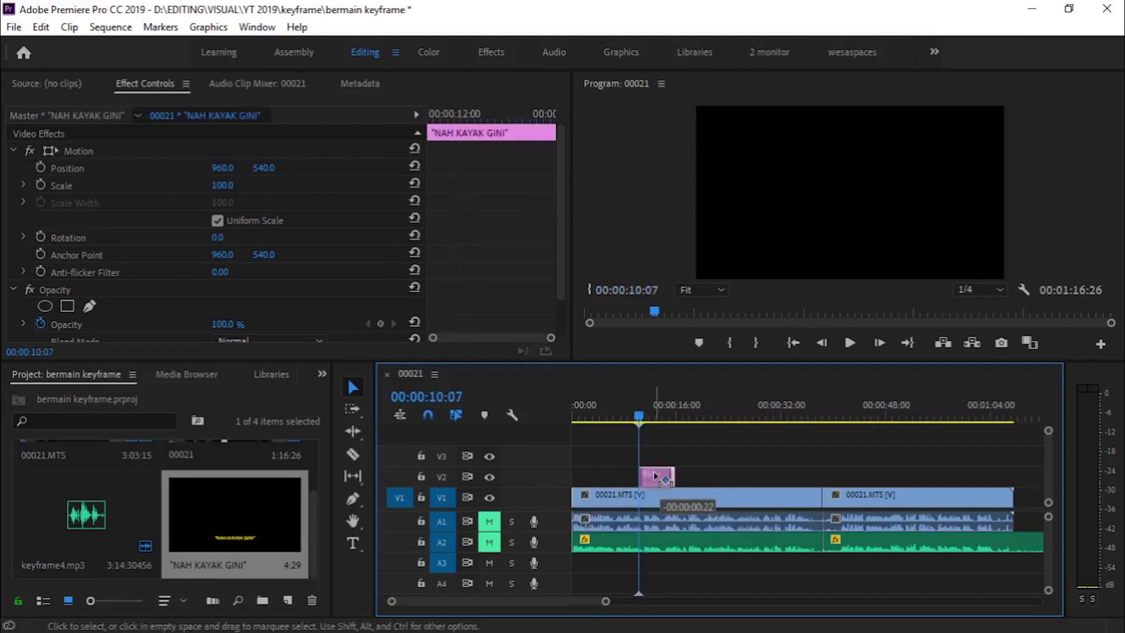
mouse_move(639, 417)
mouse_down()
mouse_move(649, 422)
mouse_move(639, 417)
mouse_up()
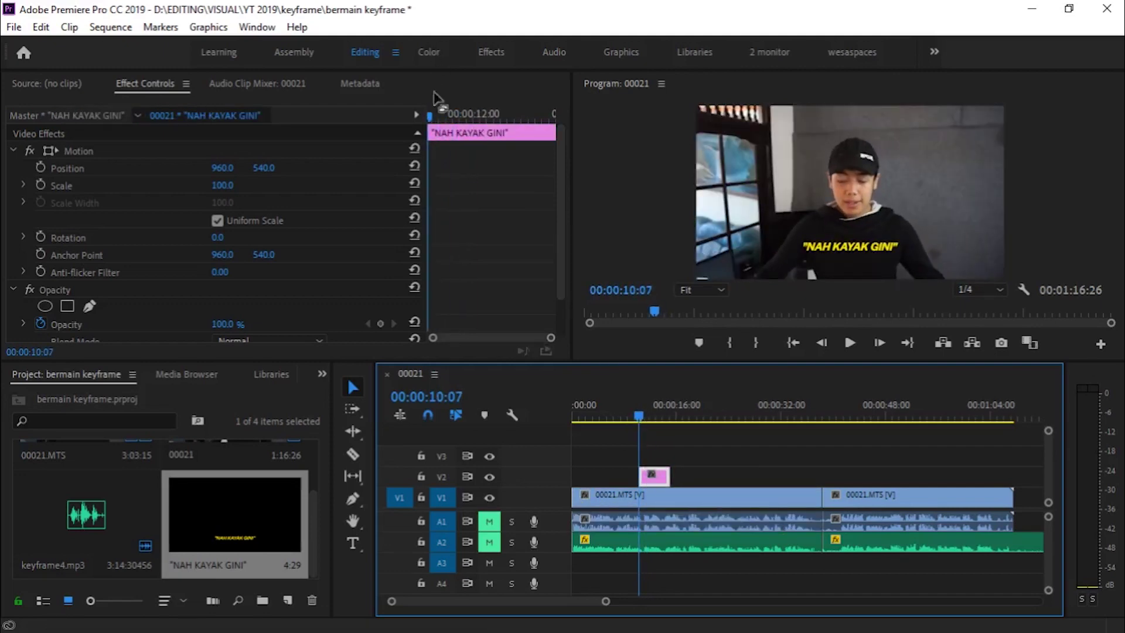
Step: Turn on Position and Scale keyframing for the title at 10:07
click(439, 118)
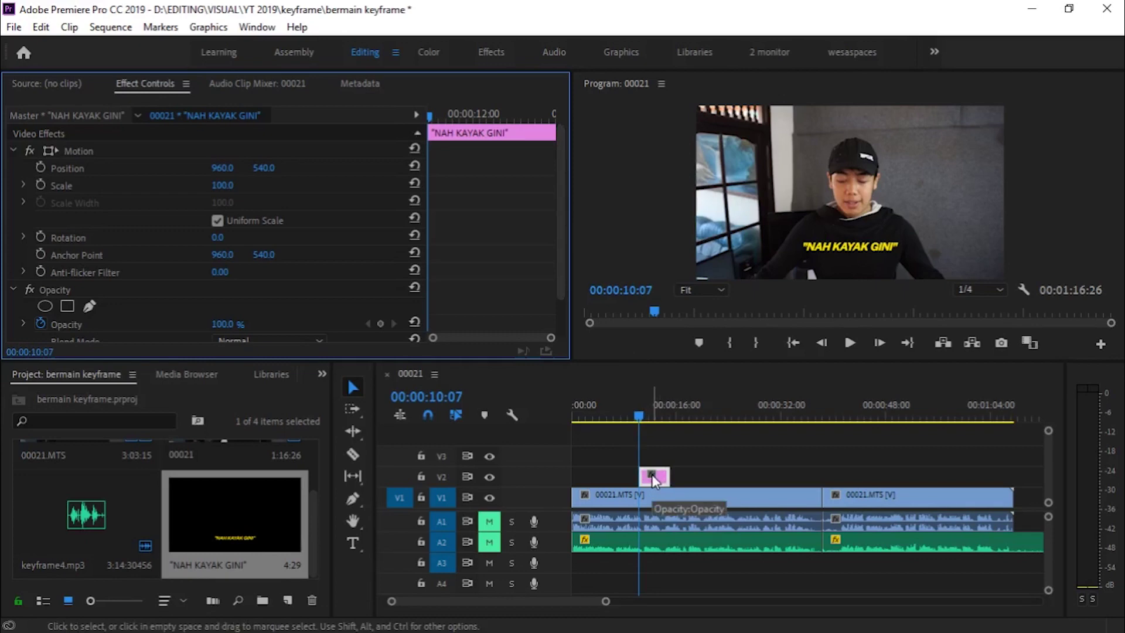
click(41, 168)
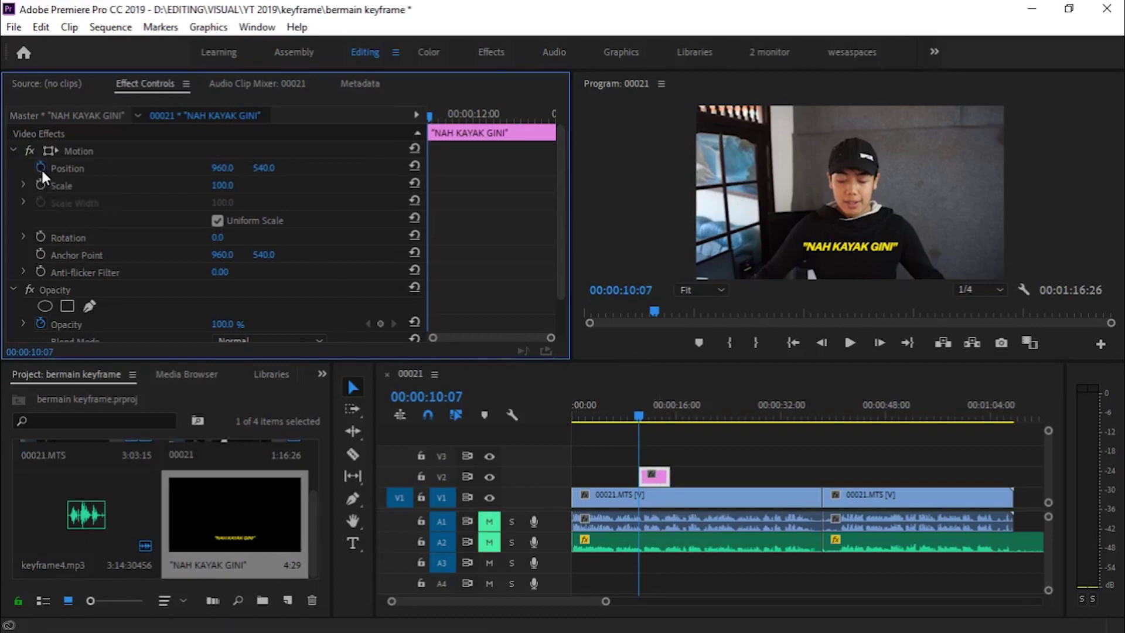
click(40, 185)
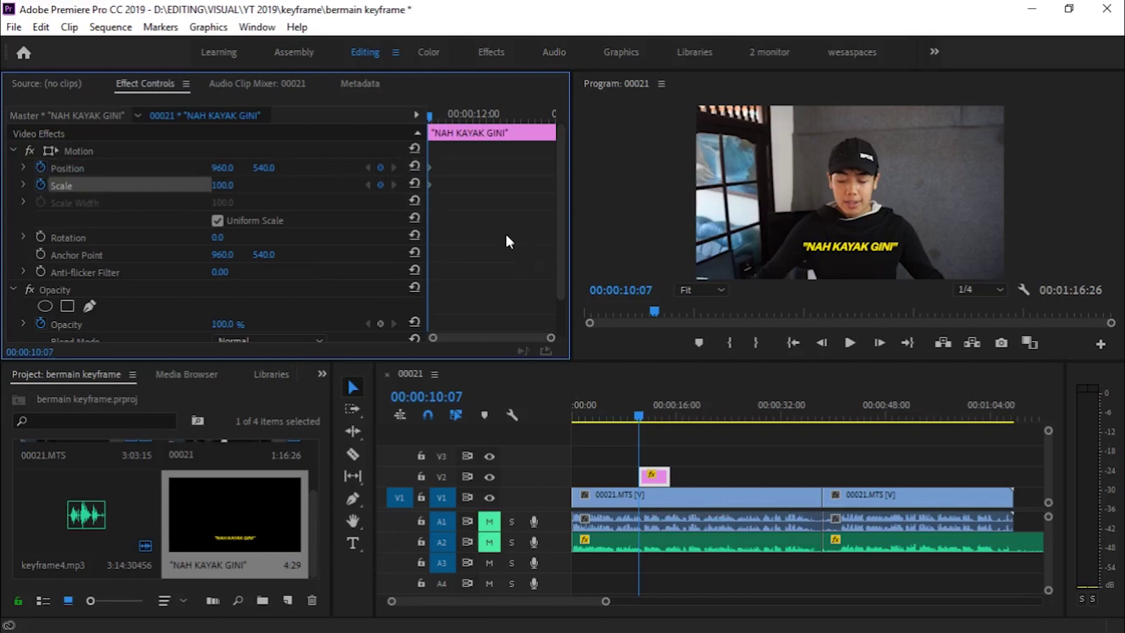
Step: Add Position and Scale keyframes at 11:10, then return to 10:07 and select Motion
drag(437, 116, 462, 118)
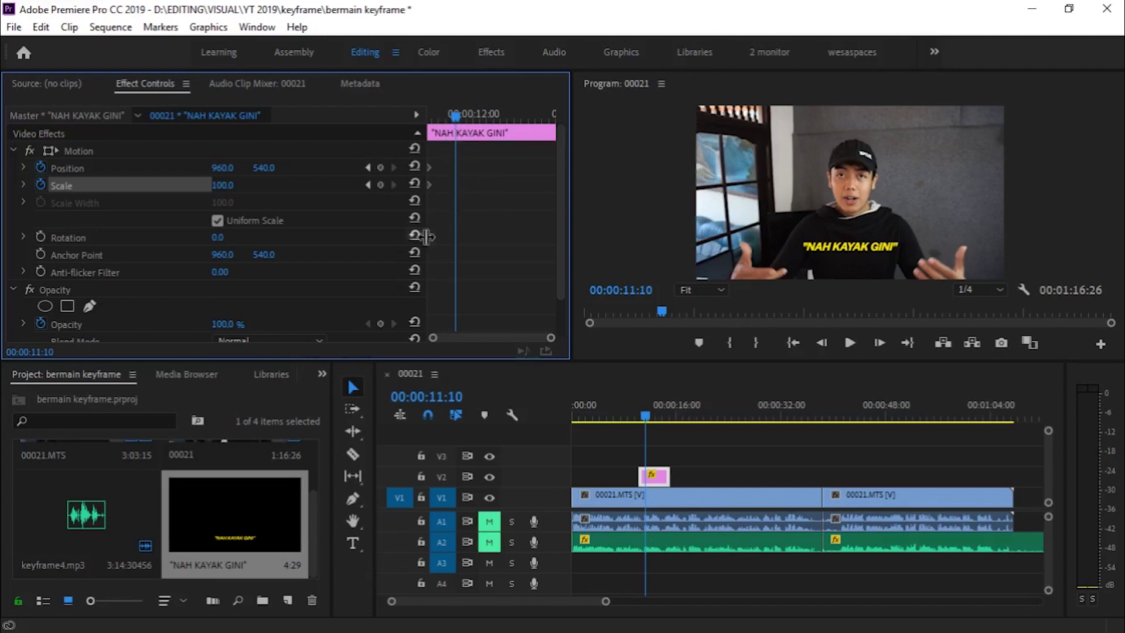
click(380, 168)
click(379, 185)
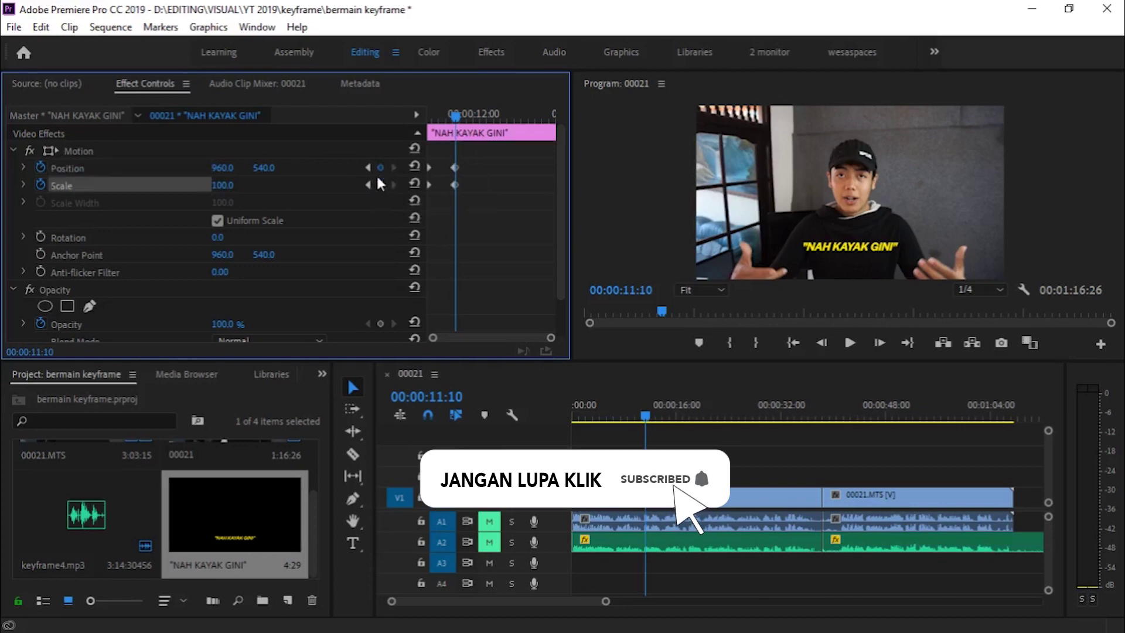
drag(456, 120, 336, 163)
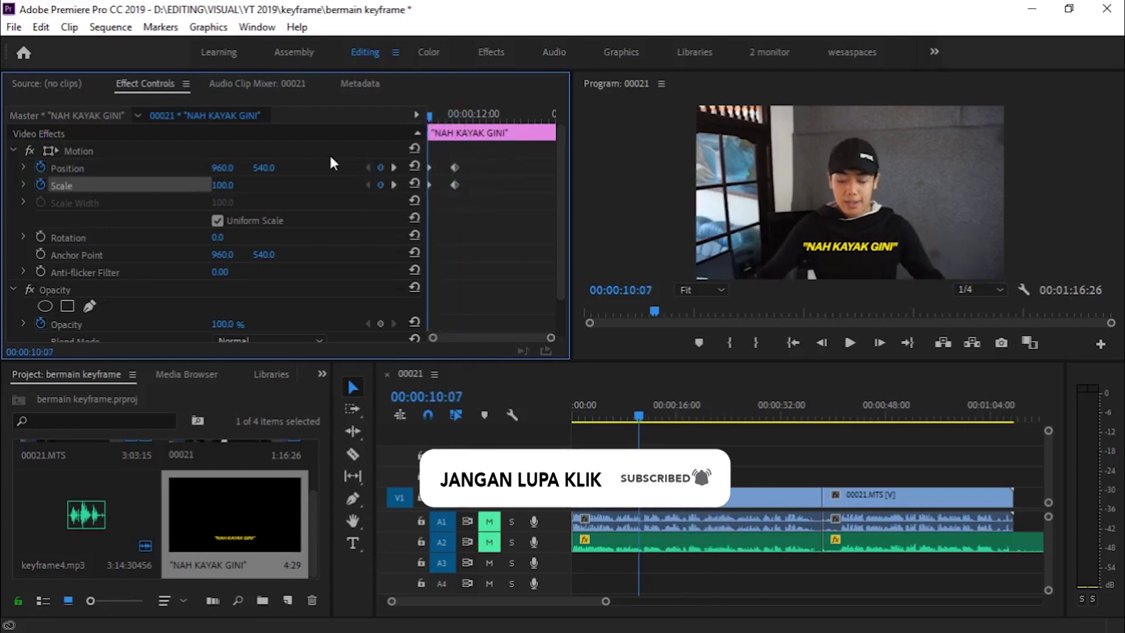
click(53, 153)
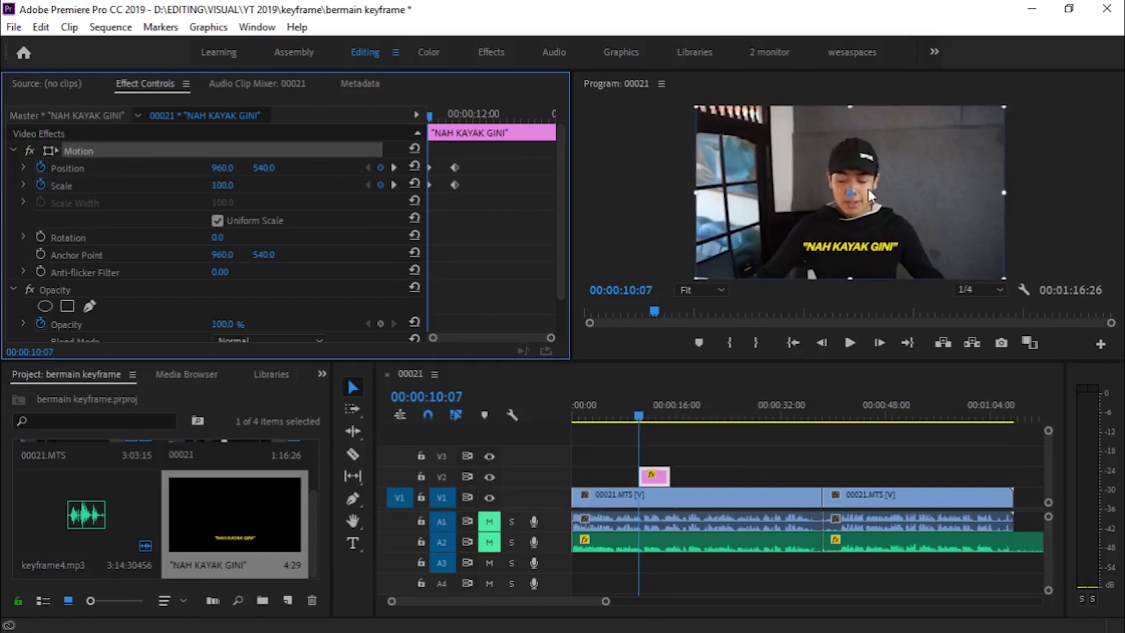
Step: Drag the title lower at its first keyframe, preview, and select all Position and Scale keyframes
drag(873, 187, 877, 246)
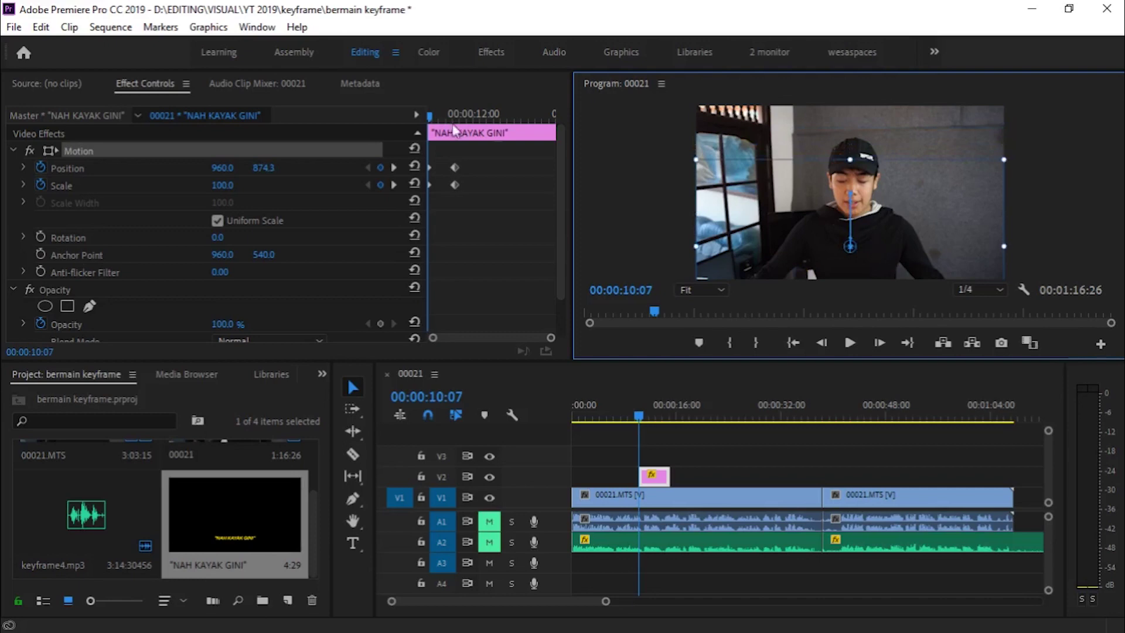
drag(440, 130, 475, 139)
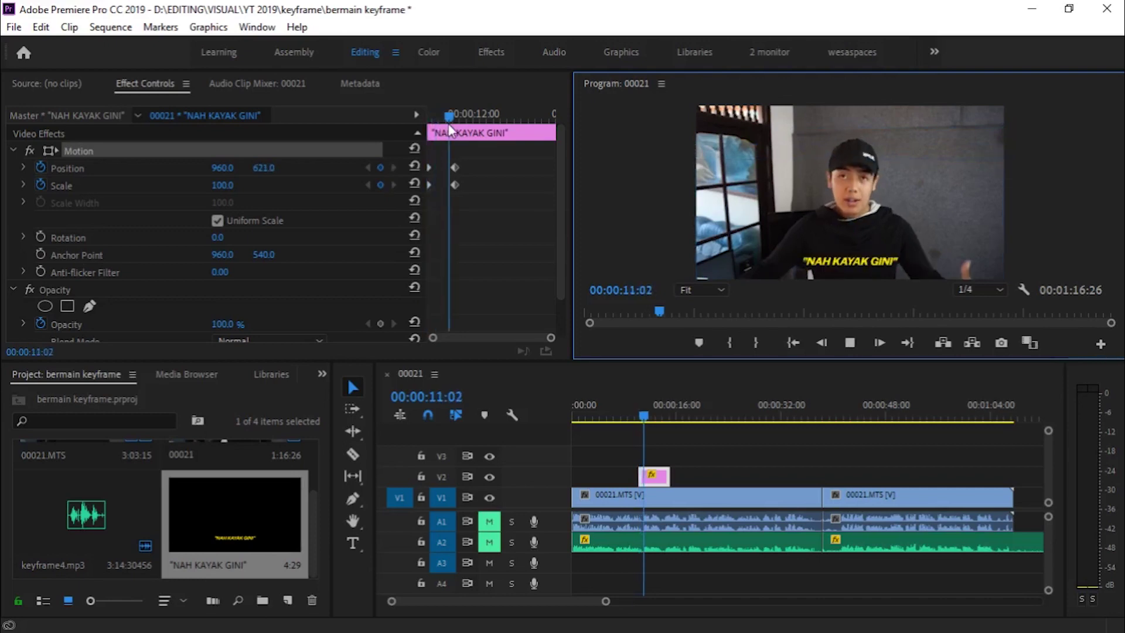
drag(477, 151, 401, 229)
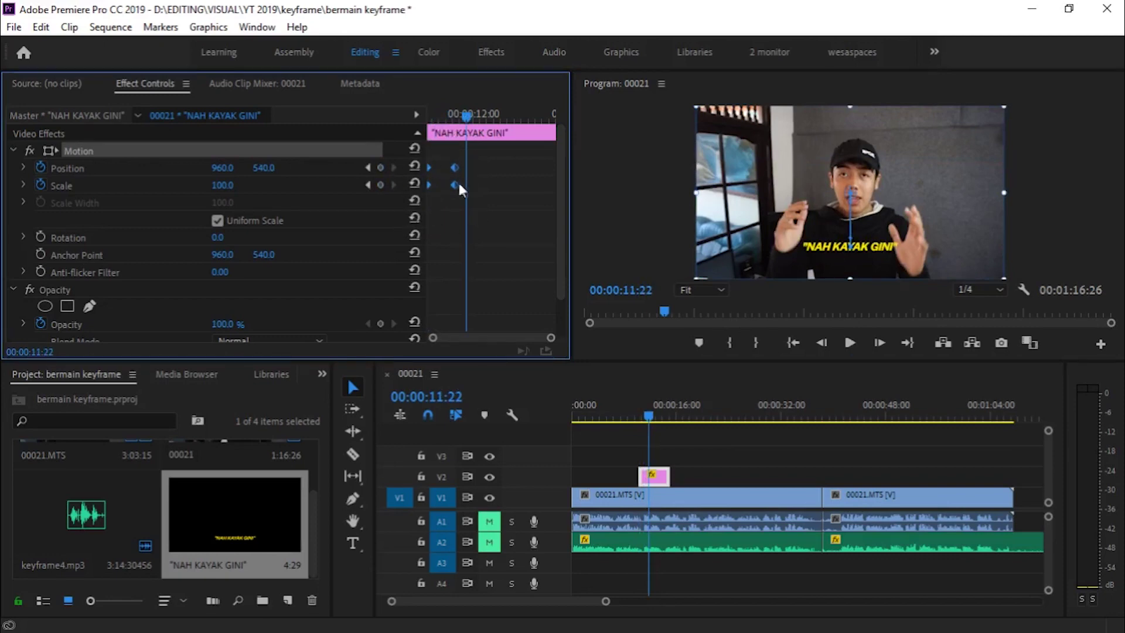
right_click(455, 185)
Step: Apply Ease In to the title's selected keyframes and preview the eased rise
mouse_move(580, 330)
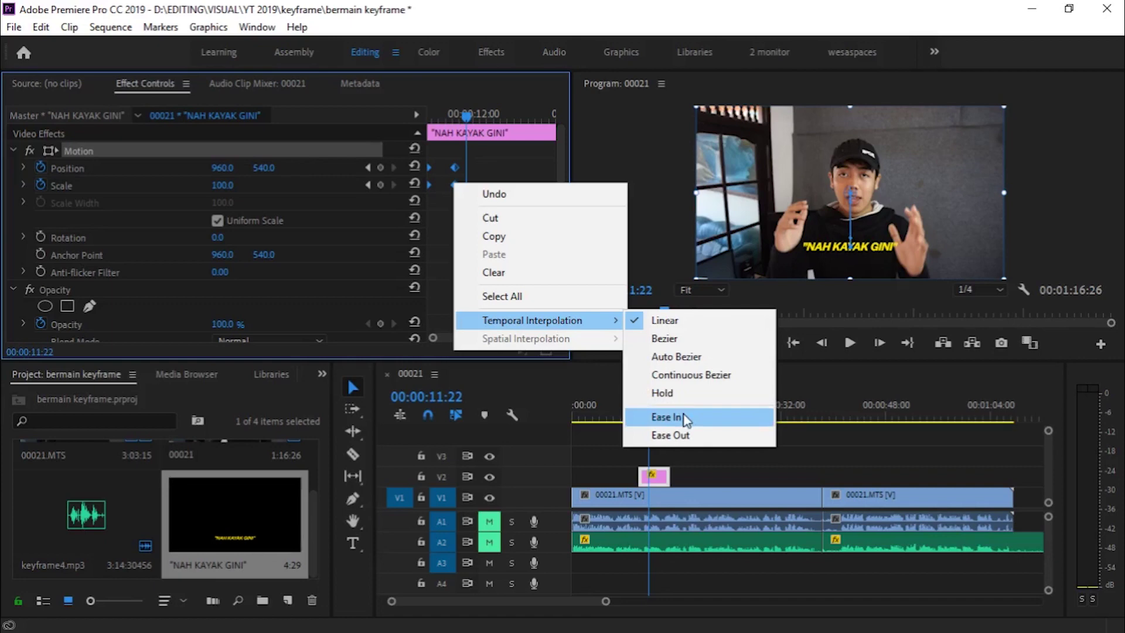
click(685, 418)
key(Up)
key(space)
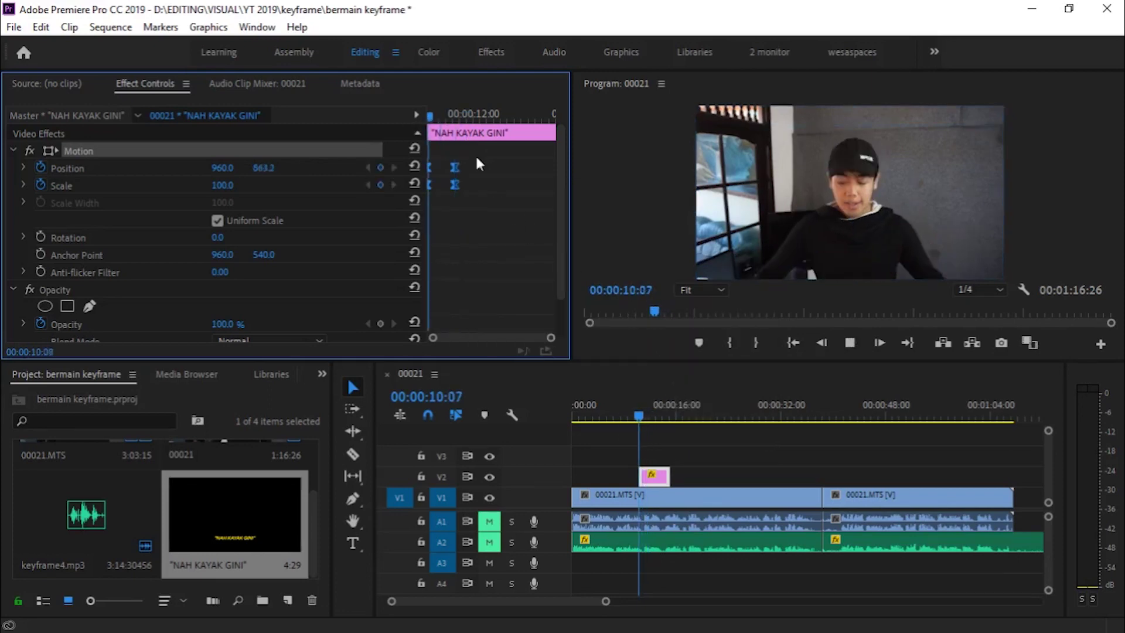
key(space)
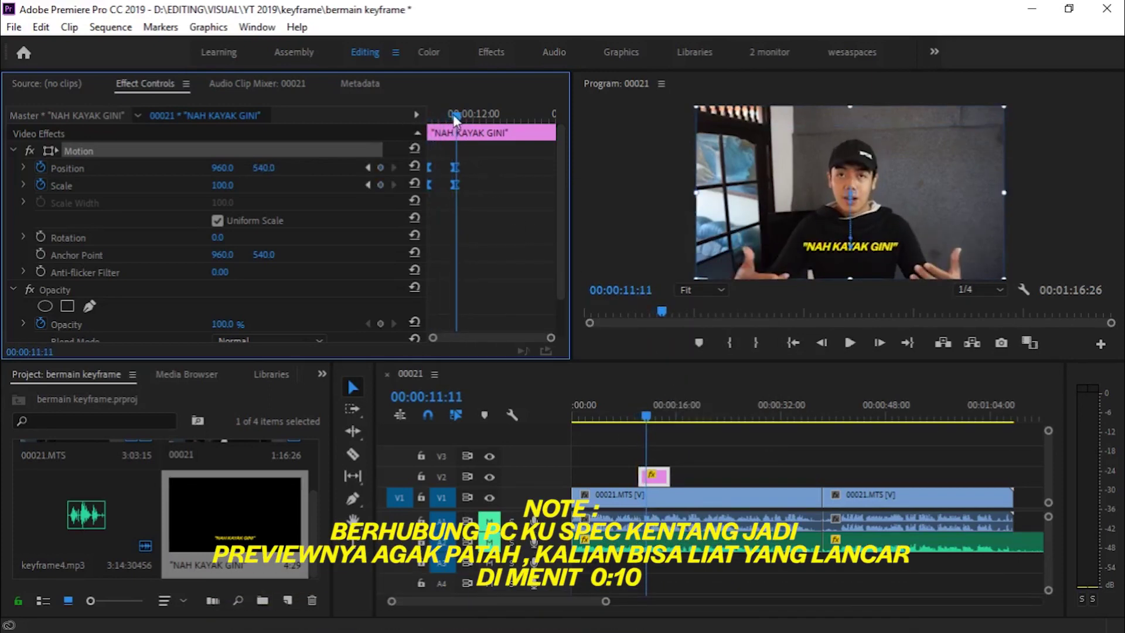
key(Up)
key(space)
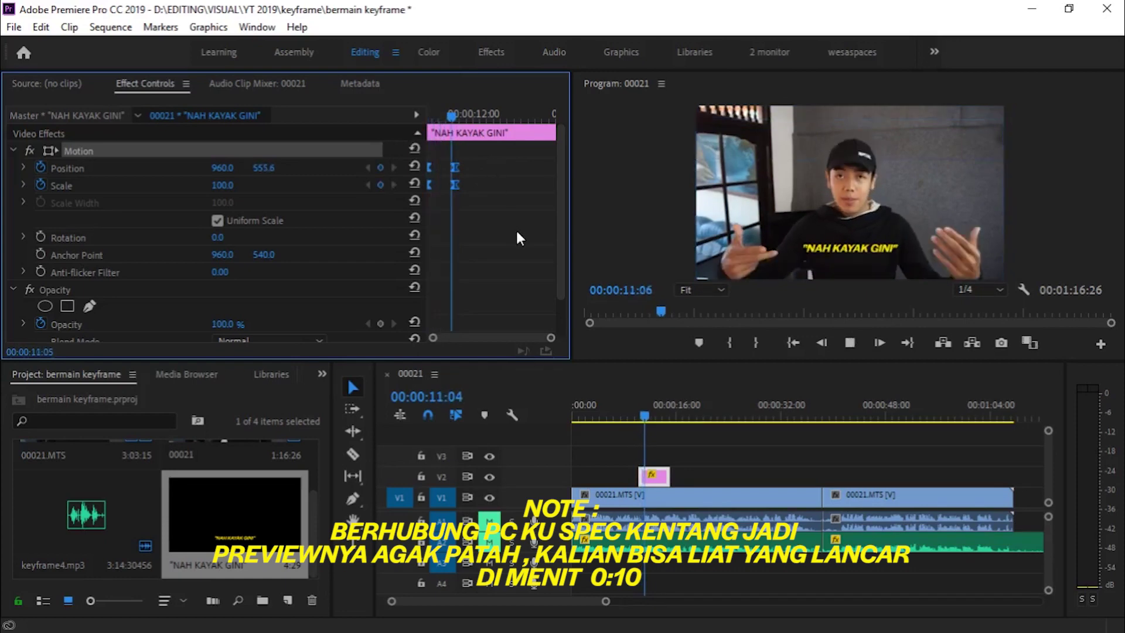
key(space)
Step: Move the Position and Scale keyframes to 10:25 and play back the adjusted animation
drag(479, 114, 442, 115)
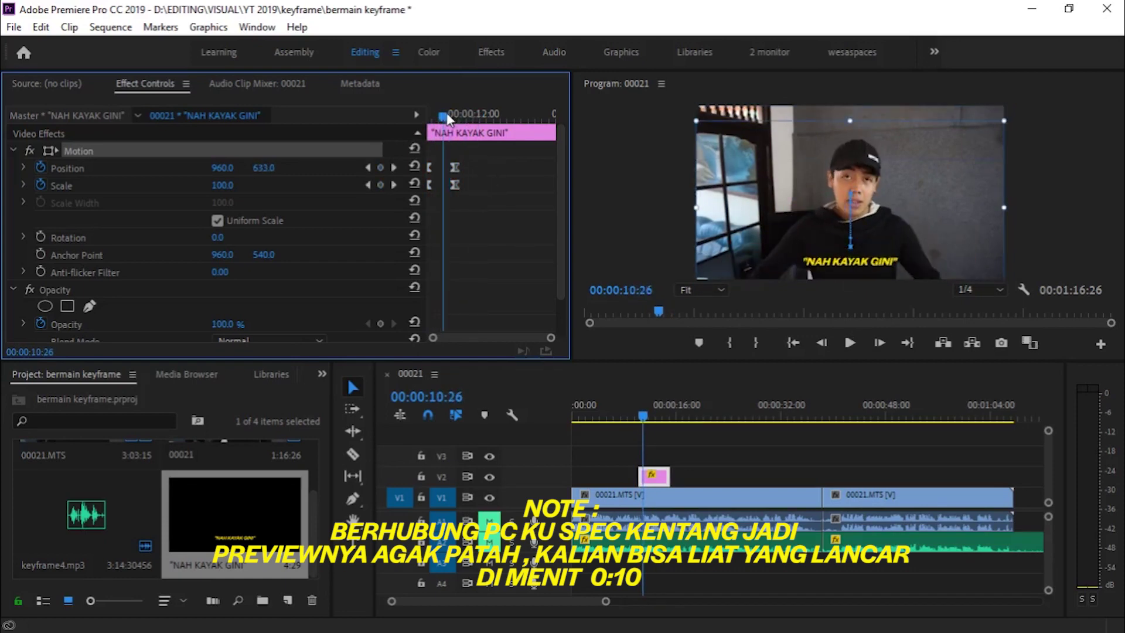
drag(455, 176, 442, 176)
key(space)
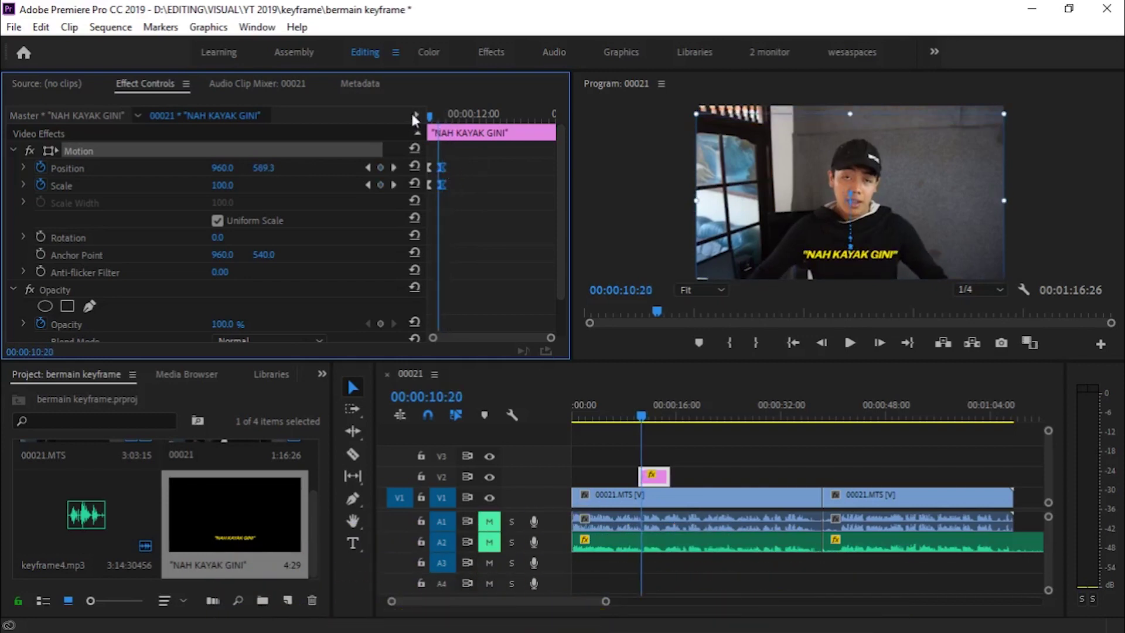
key(space)
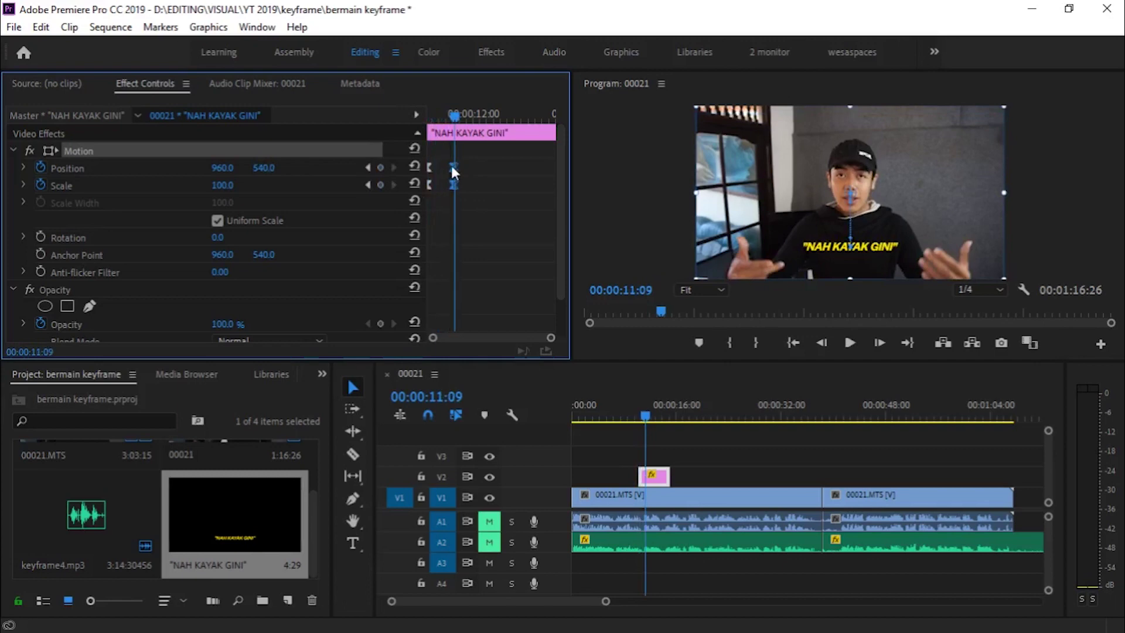
drag(449, 114, 430, 114)
key(space)
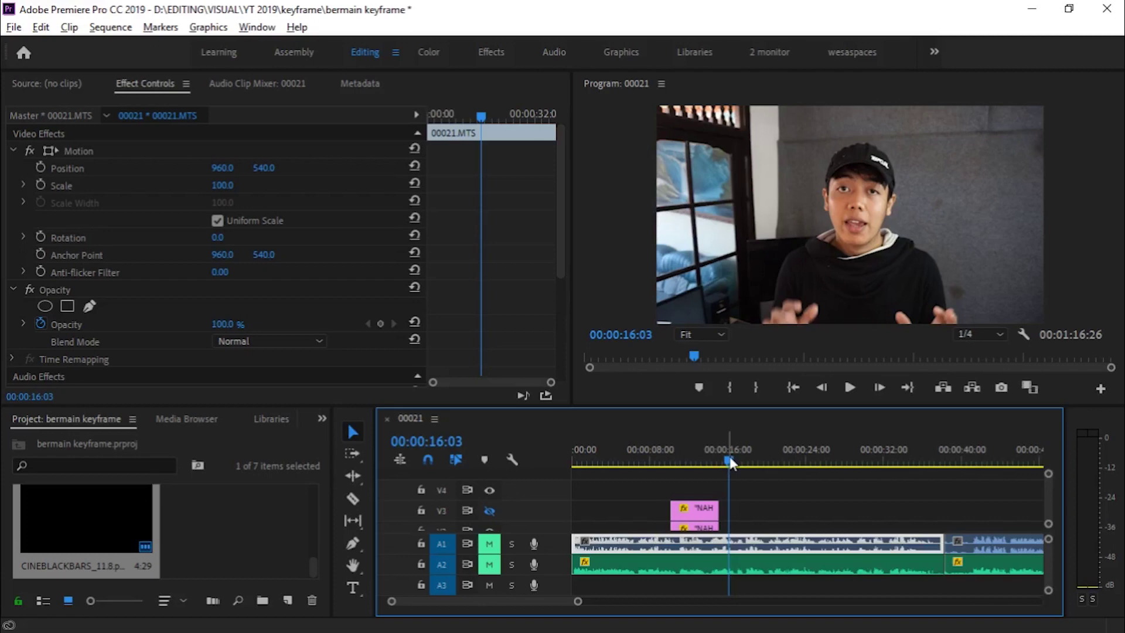
Step: Place CINEBLACKBARS_11.8.png from Explorer onto track V4 at 16:03
mouse_move(138, 630)
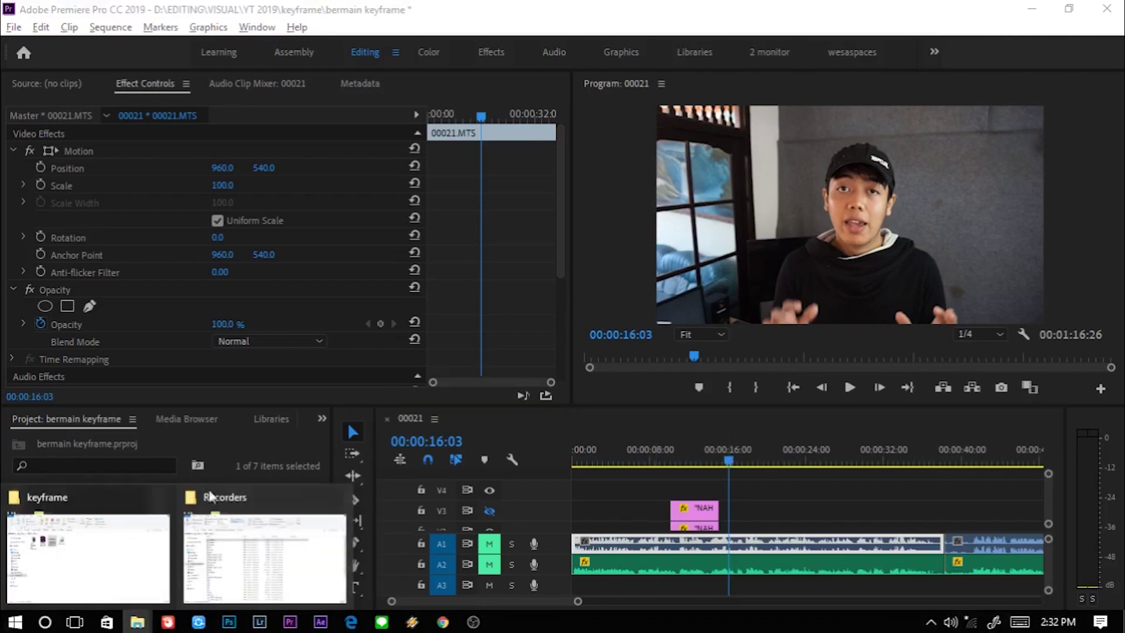
click(100, 546)
drag(314, 211, 291, 627)
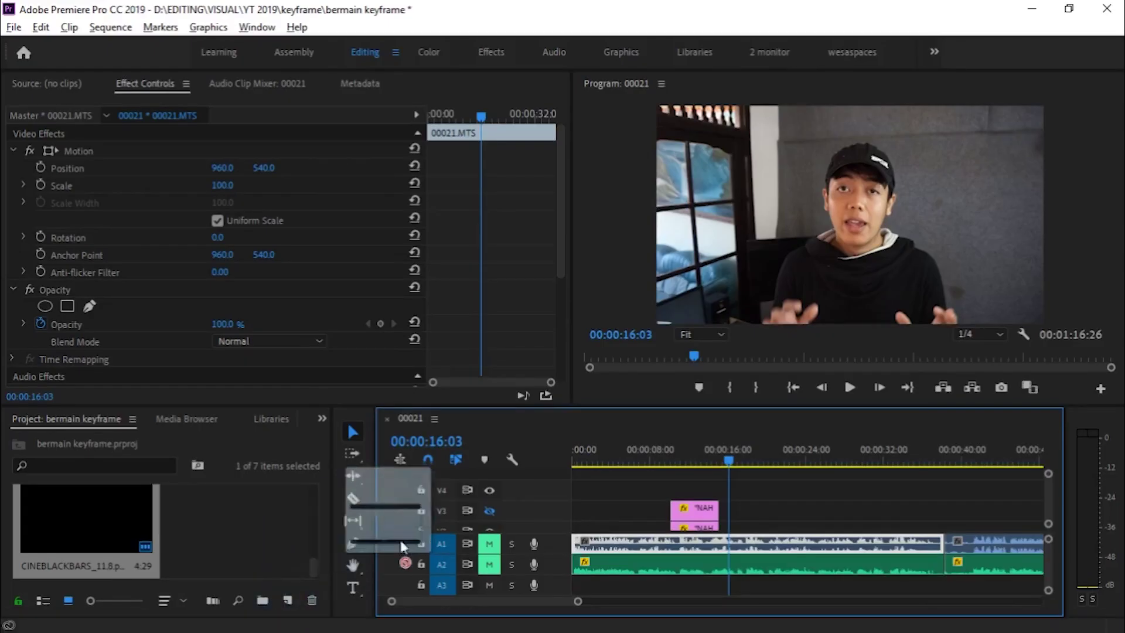
drag(291, 627, 754, 495)
click(754, 495)
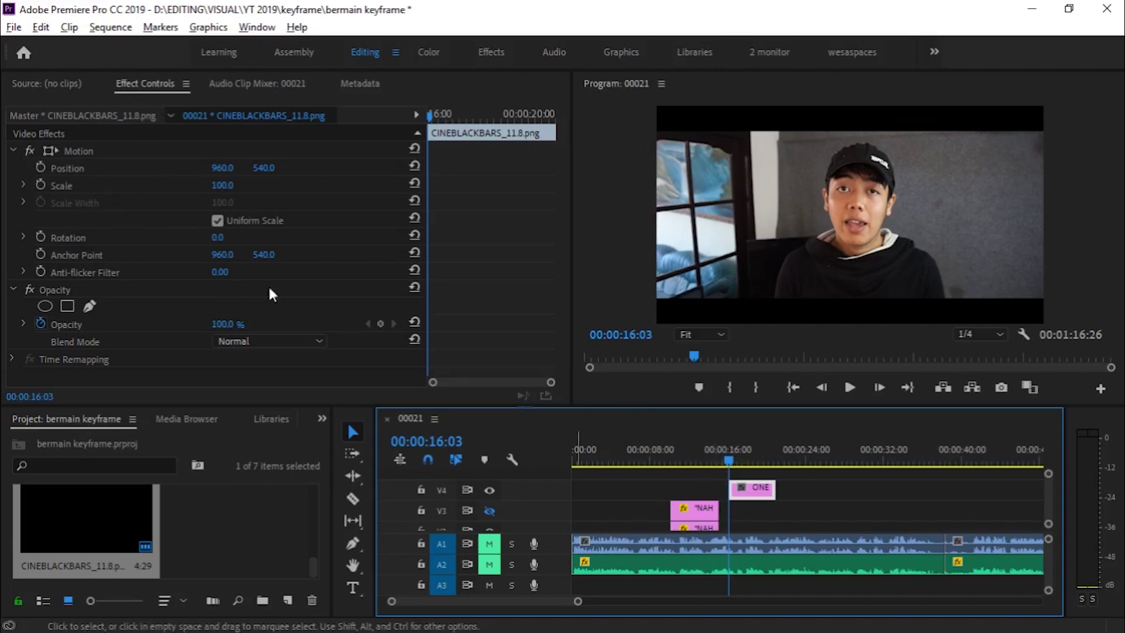
Step: Keyframe the bars' Scale from 135 at 16:03 to 100 at 16:26
click(41, 186)
click(41, 185)
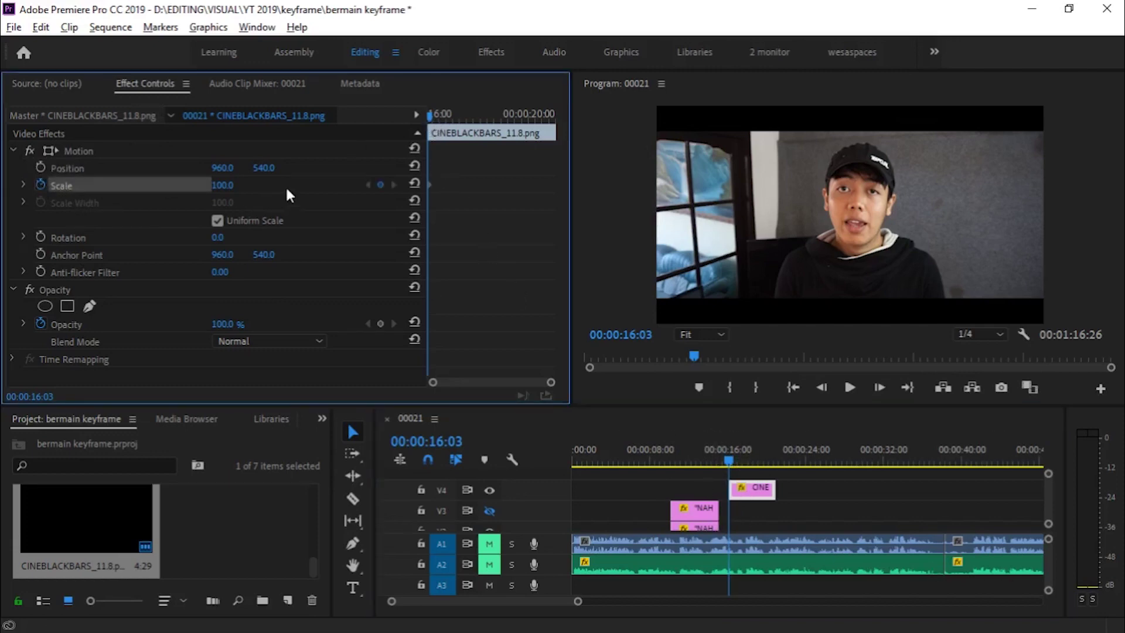
drag(433, 117, 452, 118)
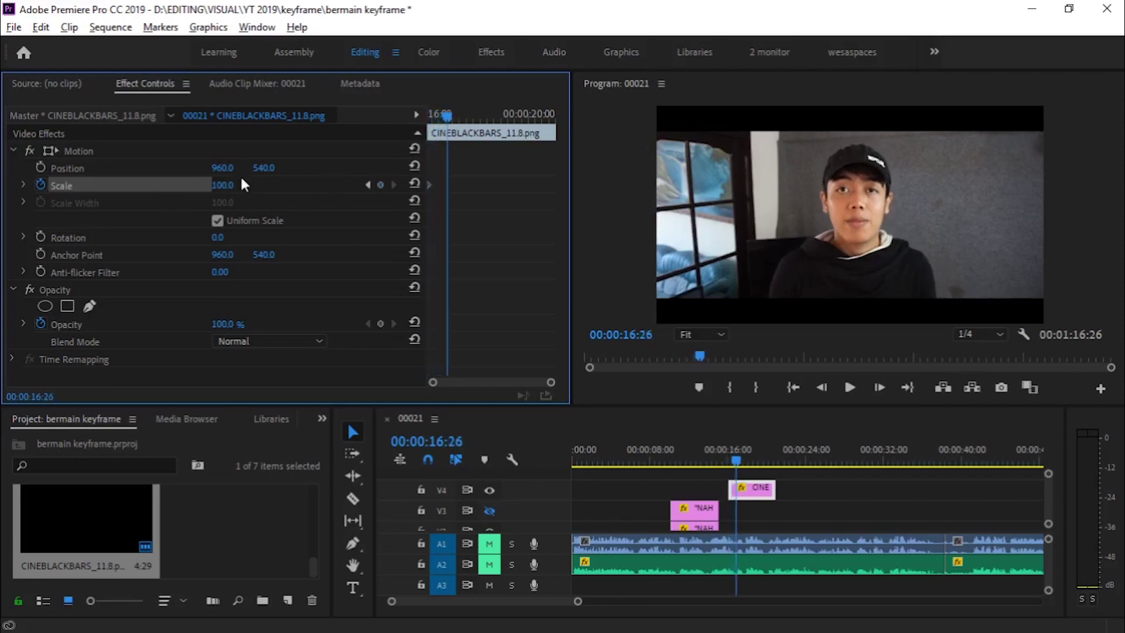
click(380, 185)
drag(447, 115, 407, 122)
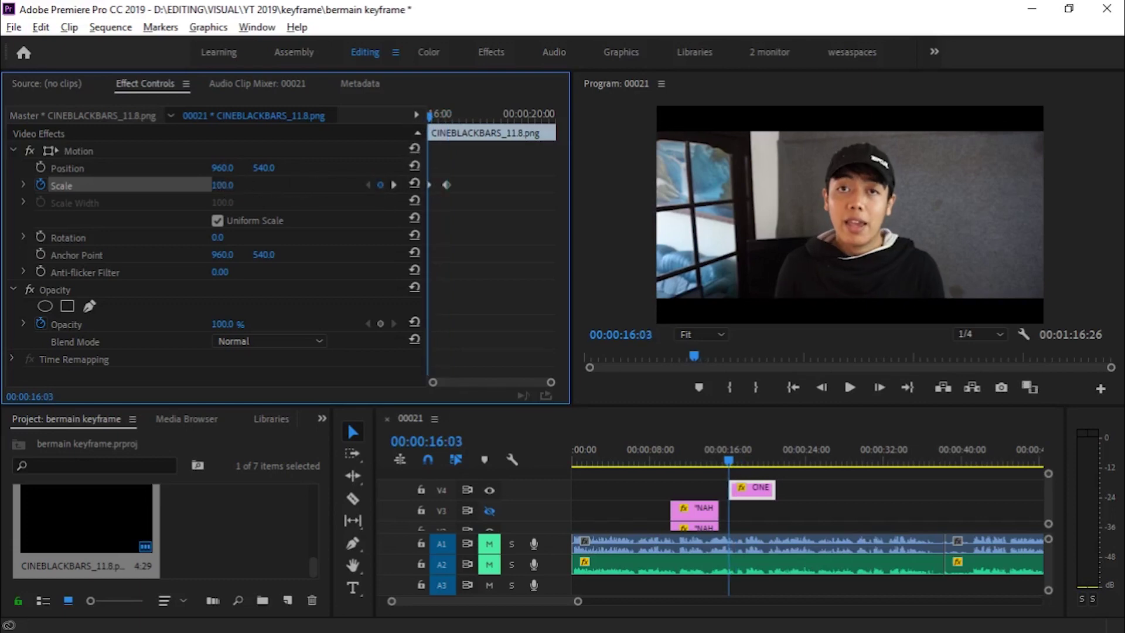
drag(222, 184, 243, 185)
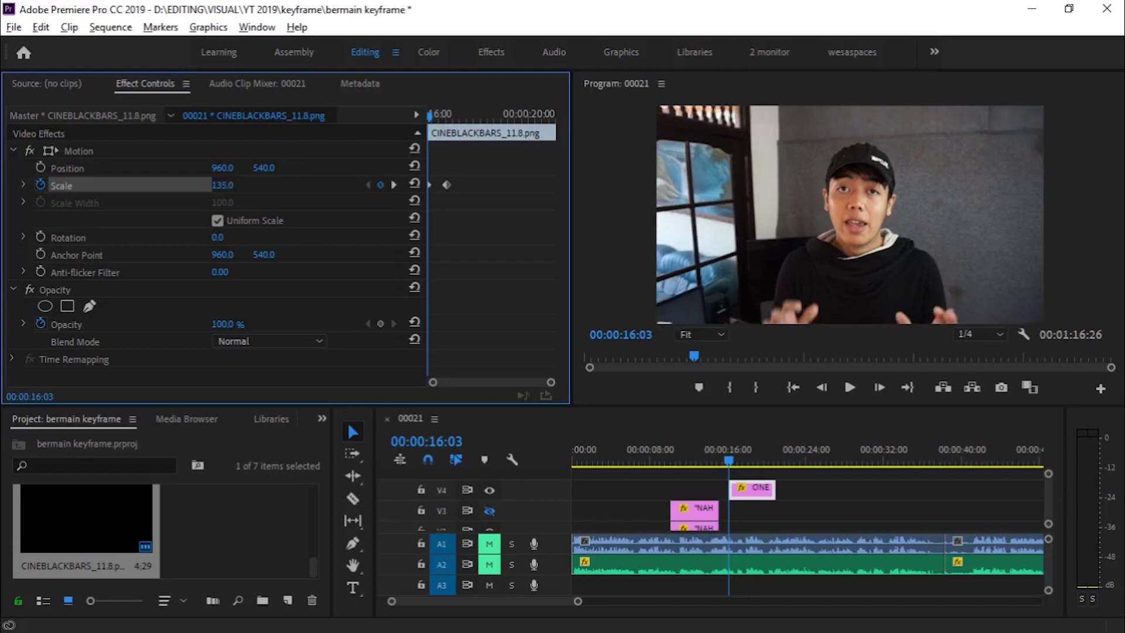
Step: Check the bars at 75% preview zoom, return to Fit, and play back the animation
click(721, 334)
click(700, 429)
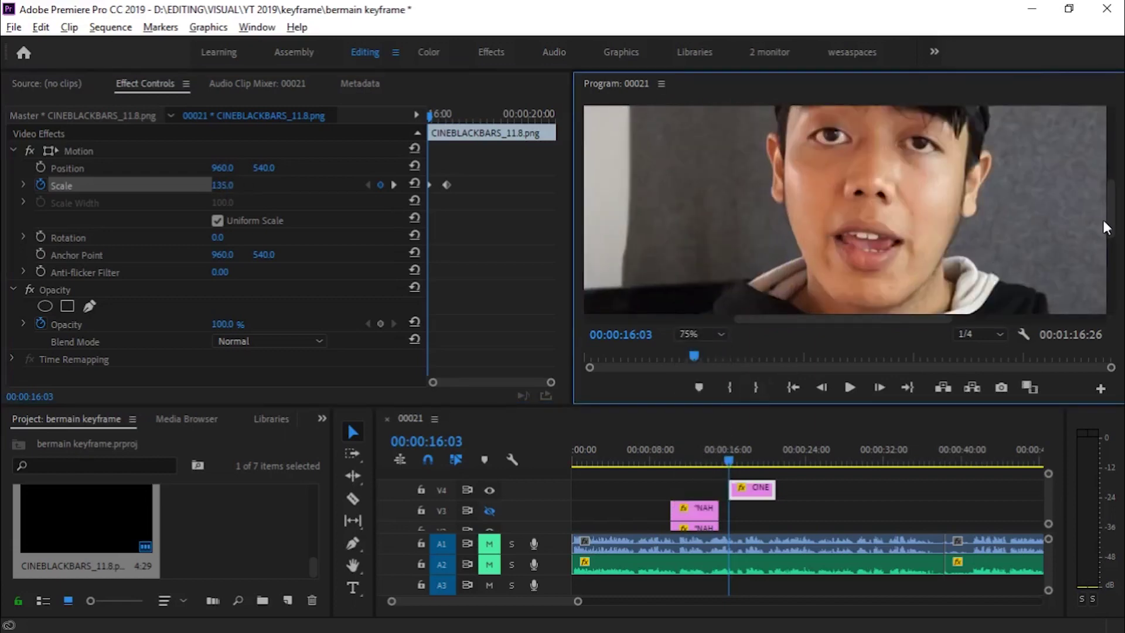
drag(1109, 227, 1111, 304)
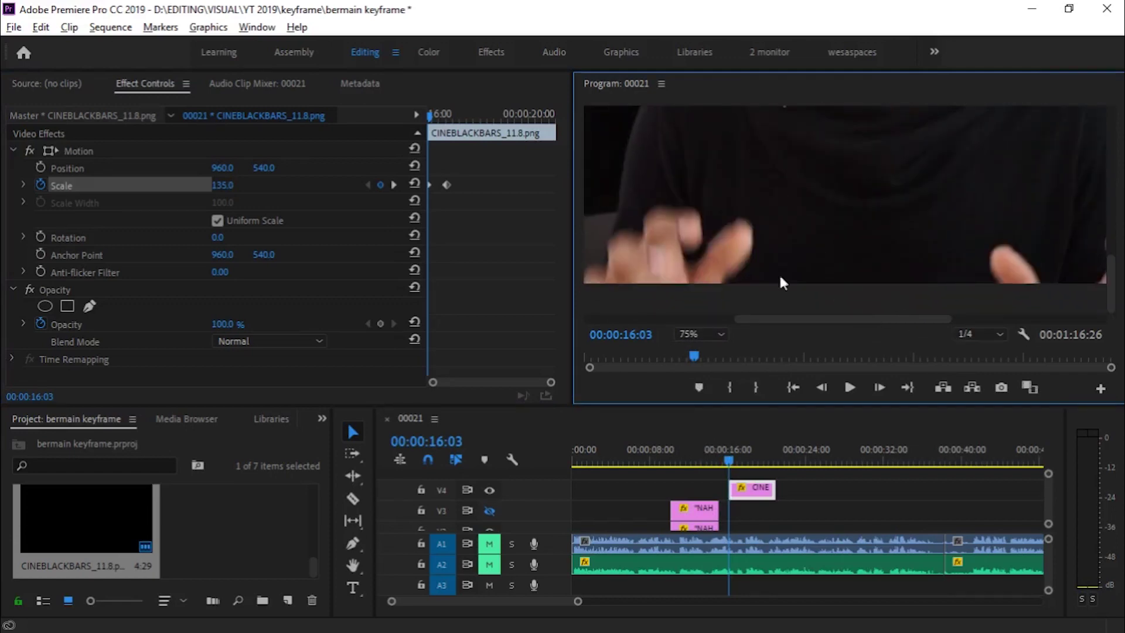
click(699, 331)
click(702, 339)
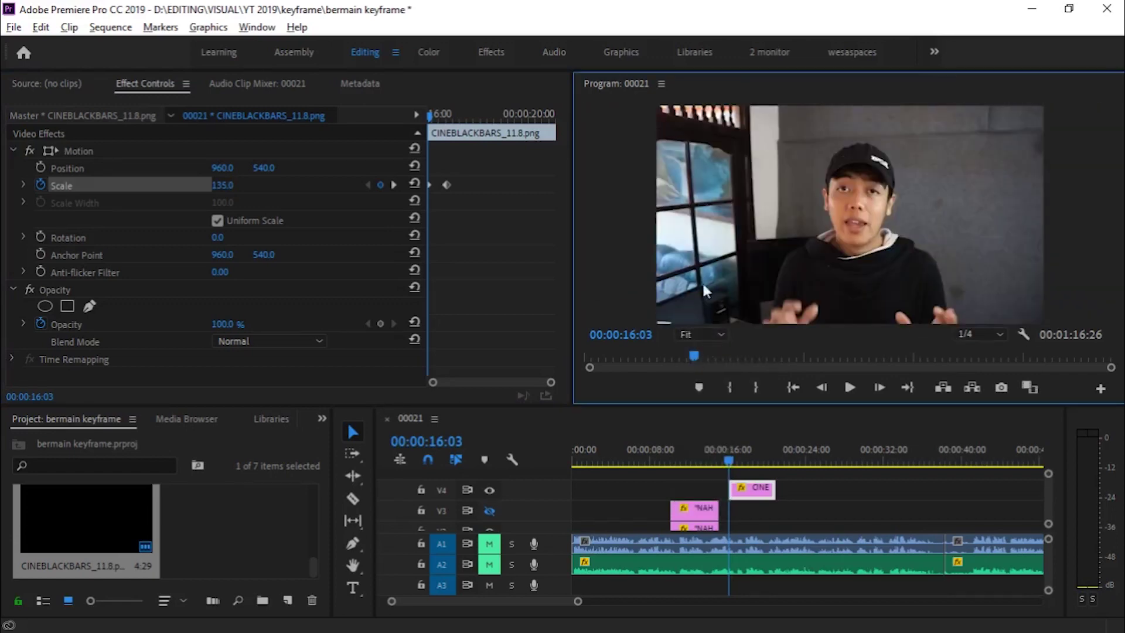
key(space)
key(space)
click(441, 147)
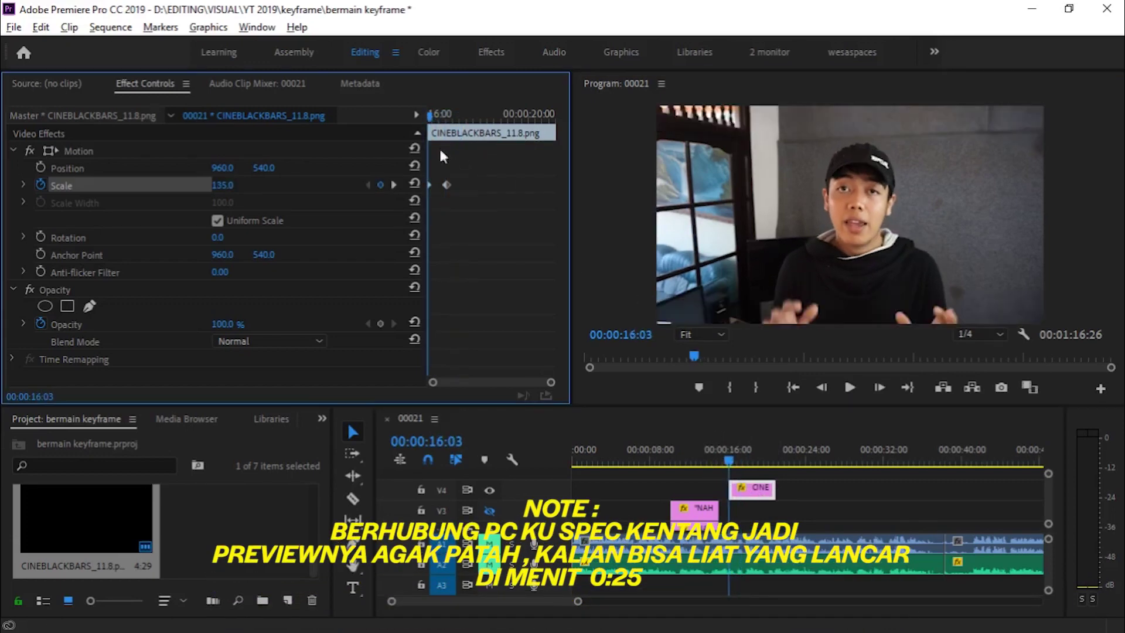
right_click(448, 185)
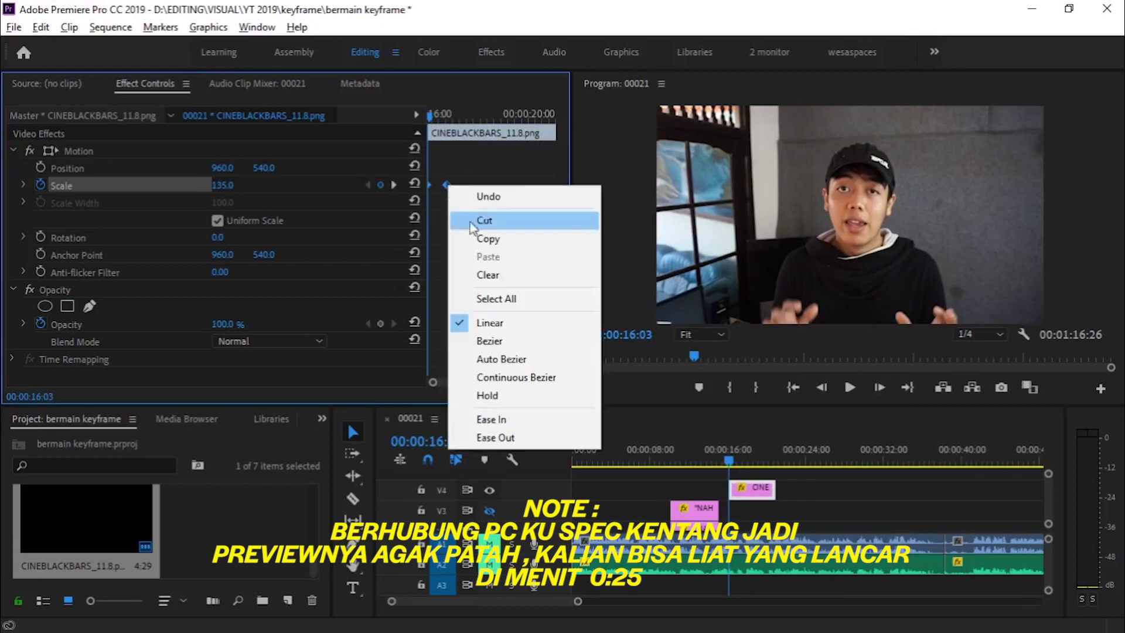
Step: Apply Ease In to the black bars' Scale keyframes and preview the eased slide-in
click(476, 172)
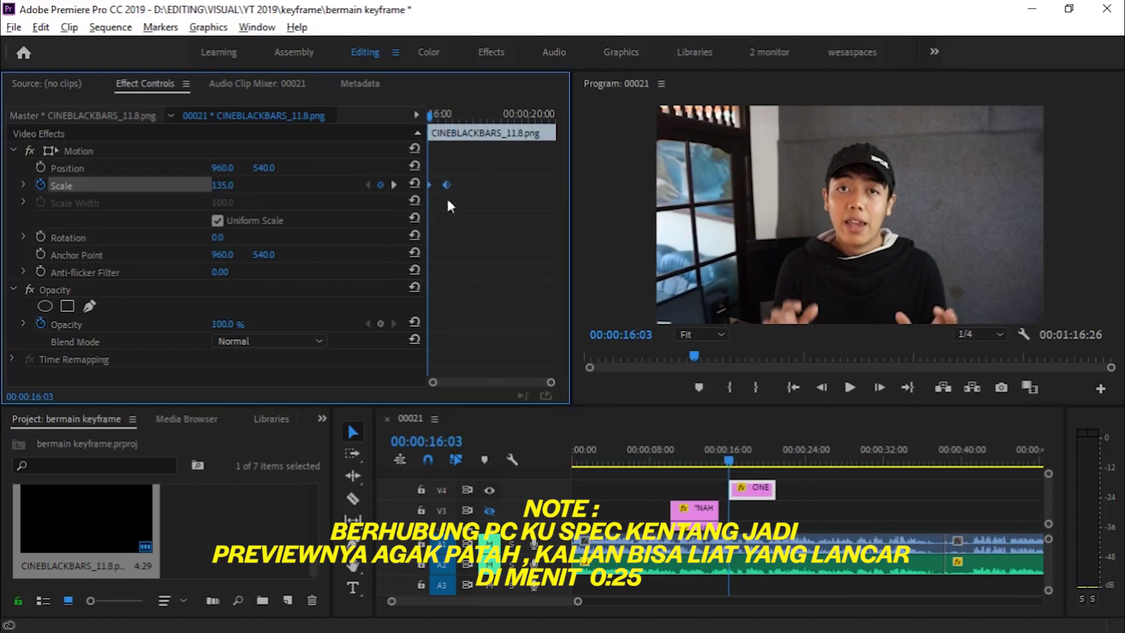
right_click(446, 186)
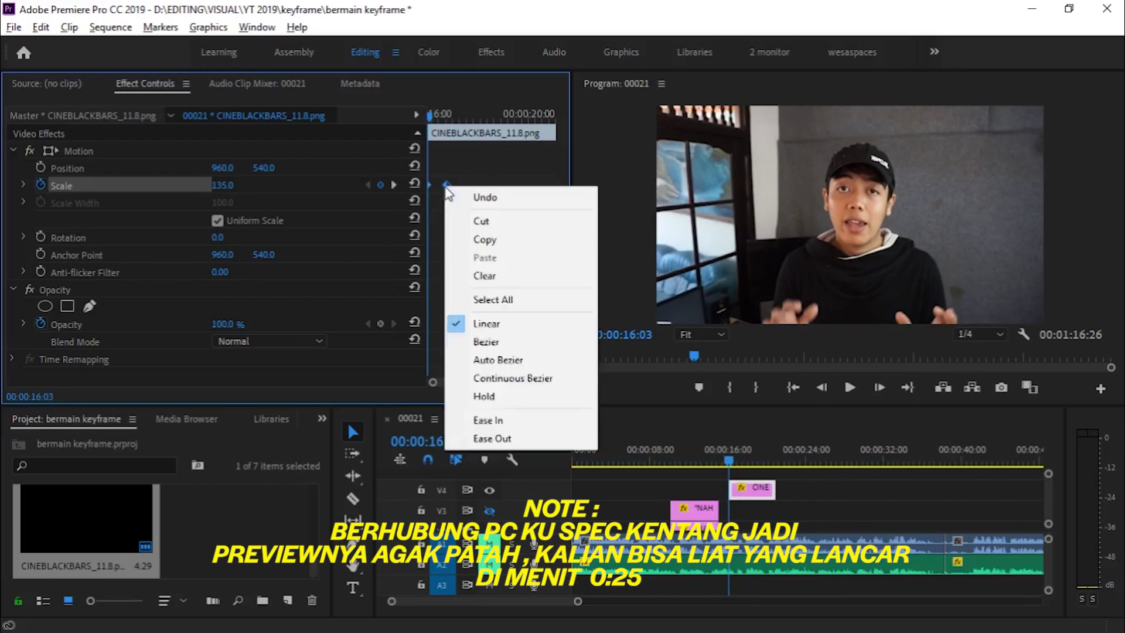
click(528, 425)
key(space)
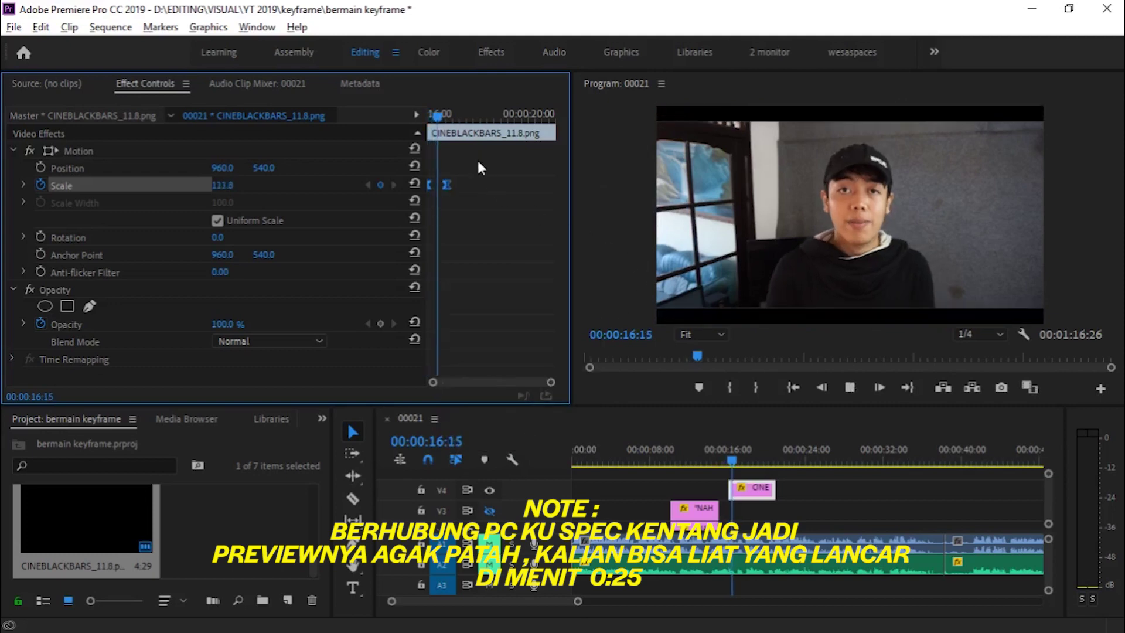
drag(433, 115, 430, 134)
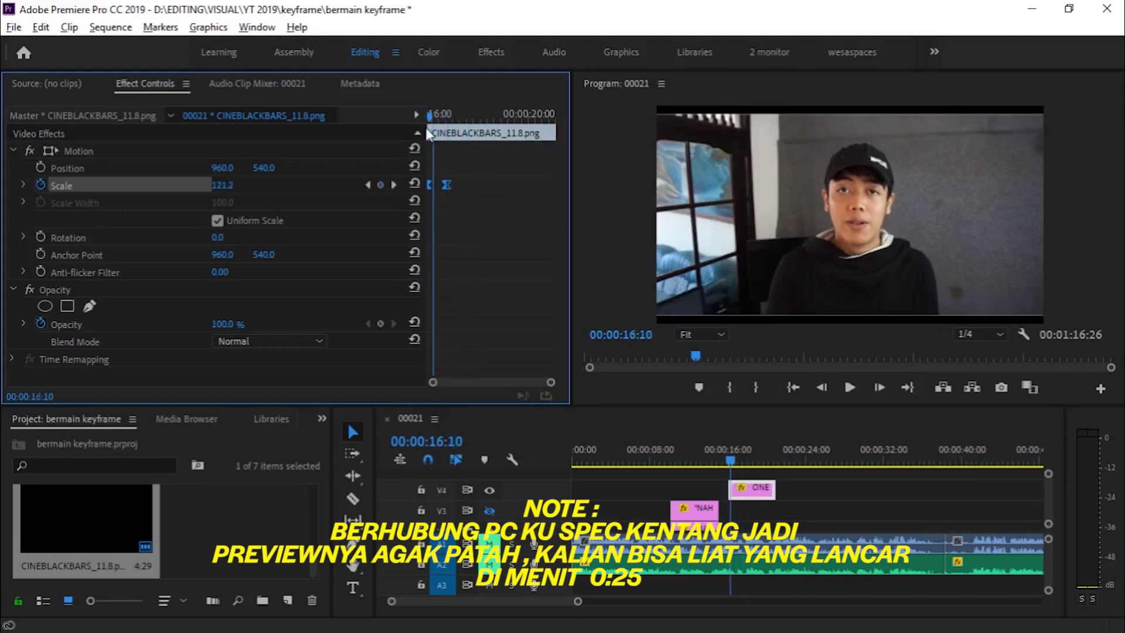
key(space)
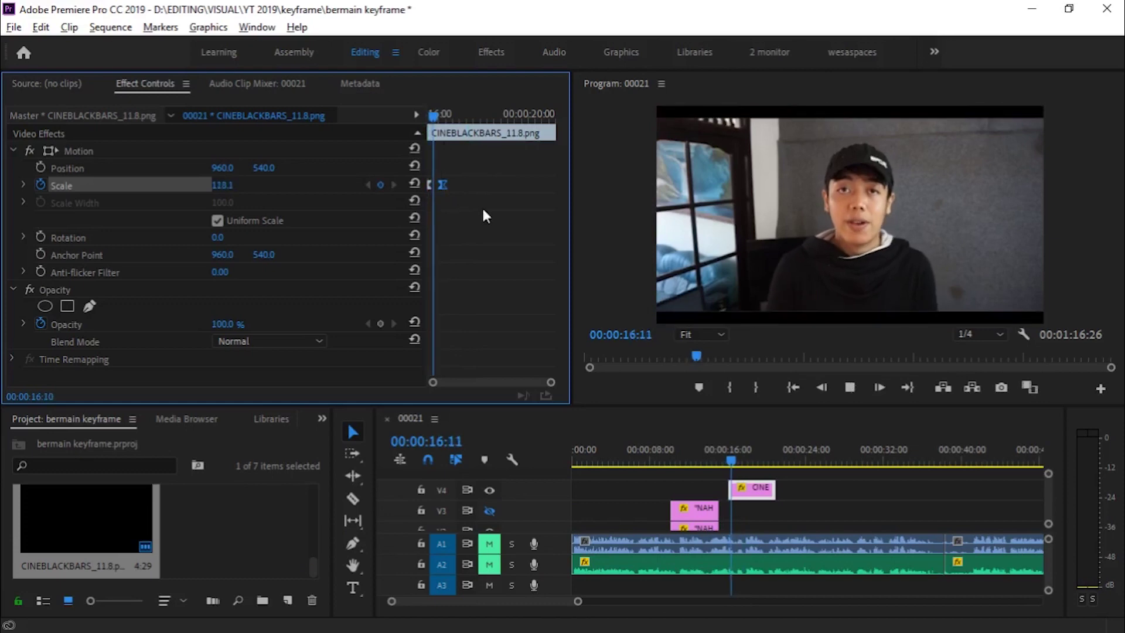
key(space)
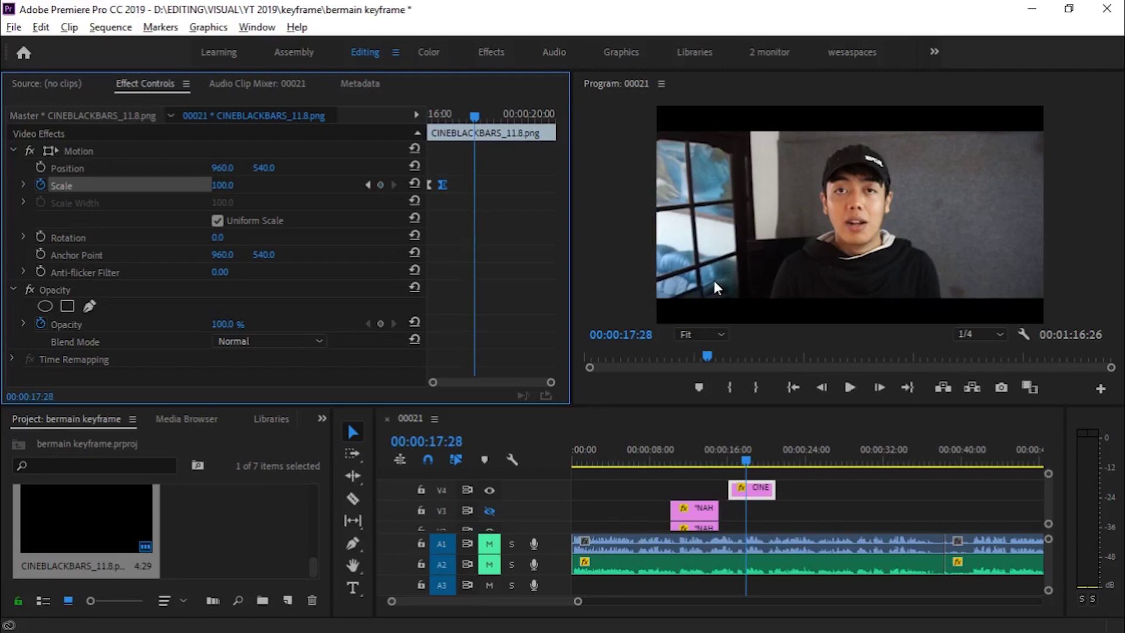
click(668, 456)
Step: Preview the title and select its resting Position and Scale keyframes to reuse
key(space)
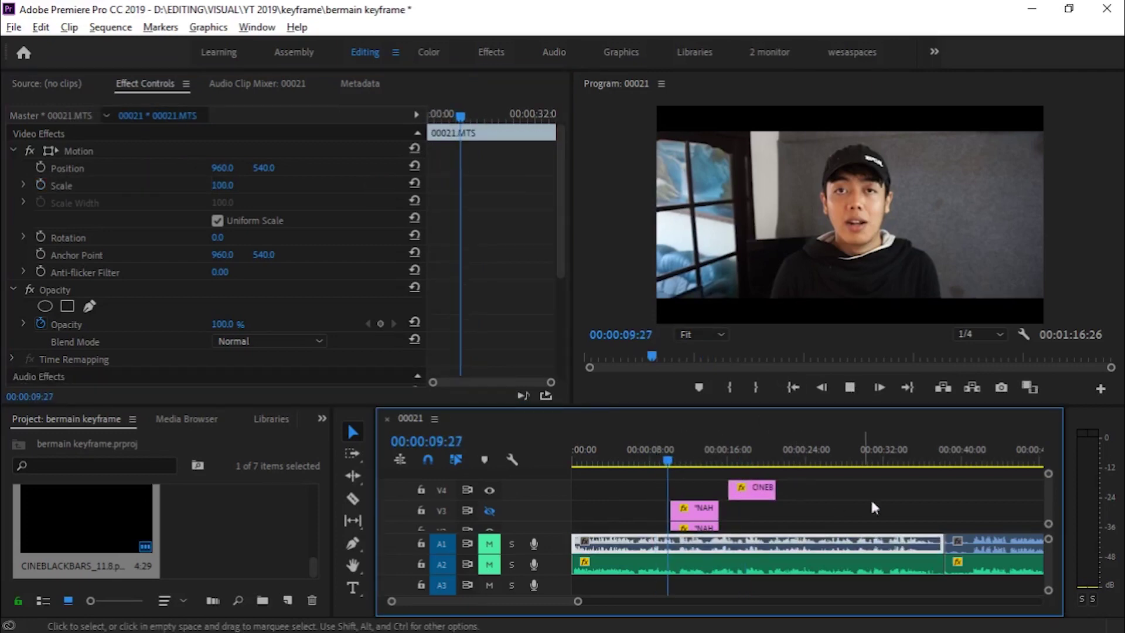
key(space)
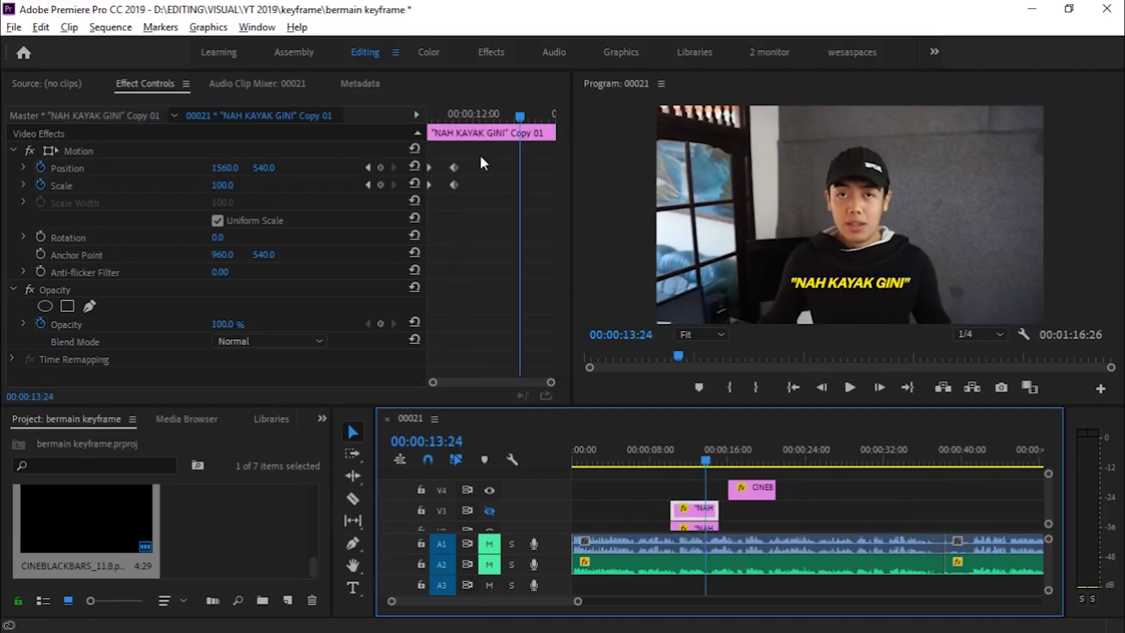
key(Down)
drag(466, 156, 443, 219)
drag(438, 154, 424, 206)
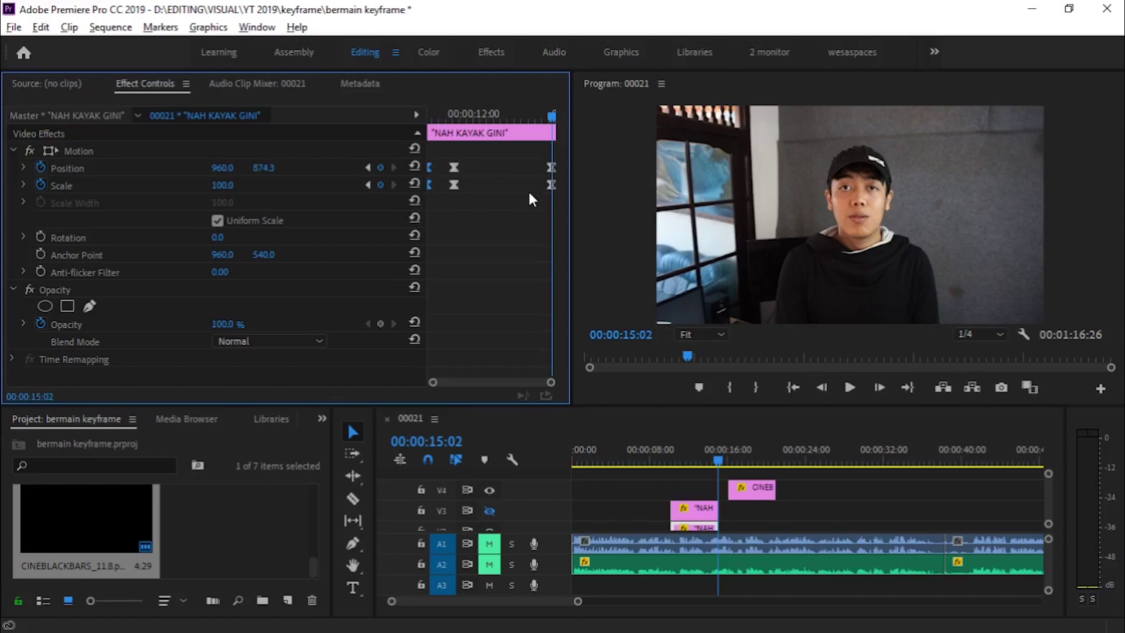
drag(538, 115, 535, 115)
drag(488, 153, 445, 216)
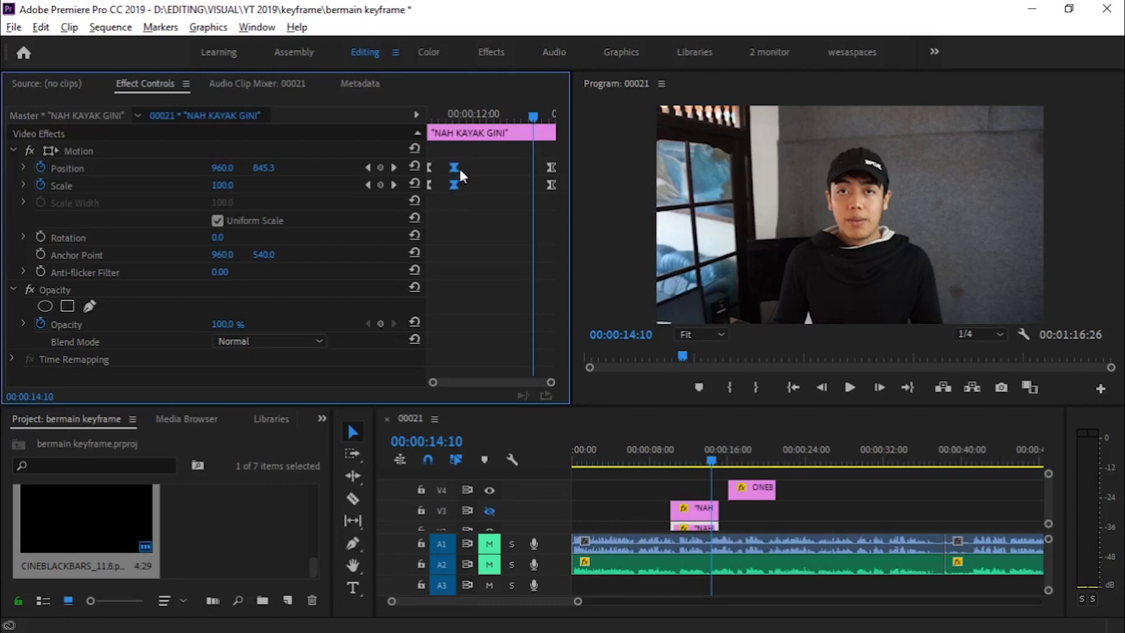
Step: Paste the keyframes near the clip end so the title slides down to Position Y 874.3
key(ctrl+v)
mouse_move(533, 115)
mouse_down()
mouse_move(454, 115)
mouse_move(525, 116)
mouse_up()
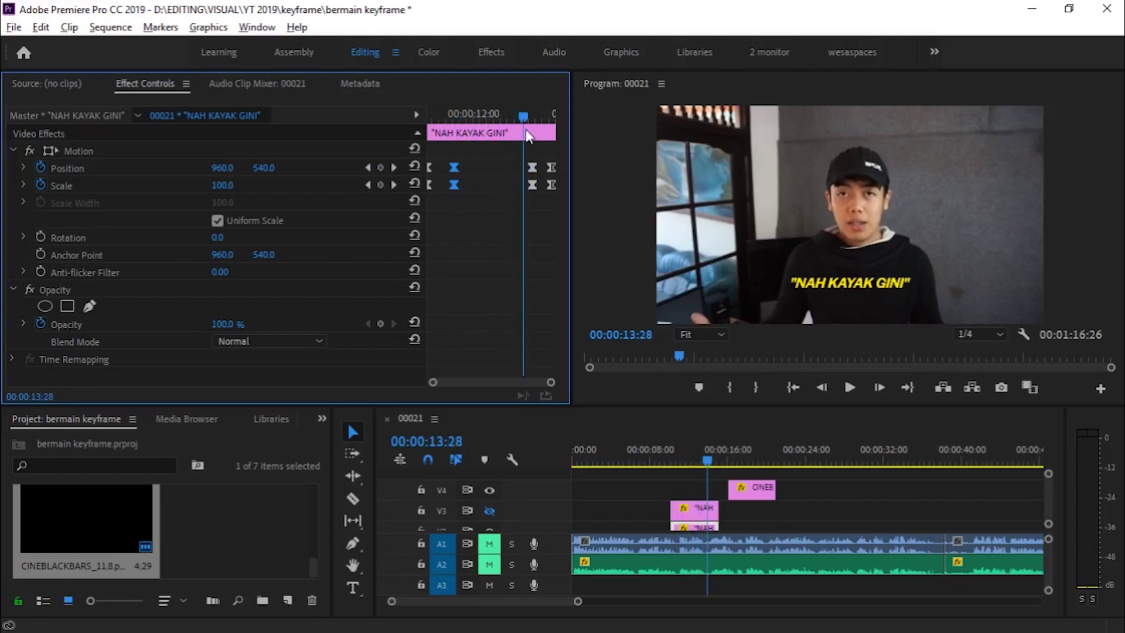
click(531, 185)
drag(524, 115, 462, 146)
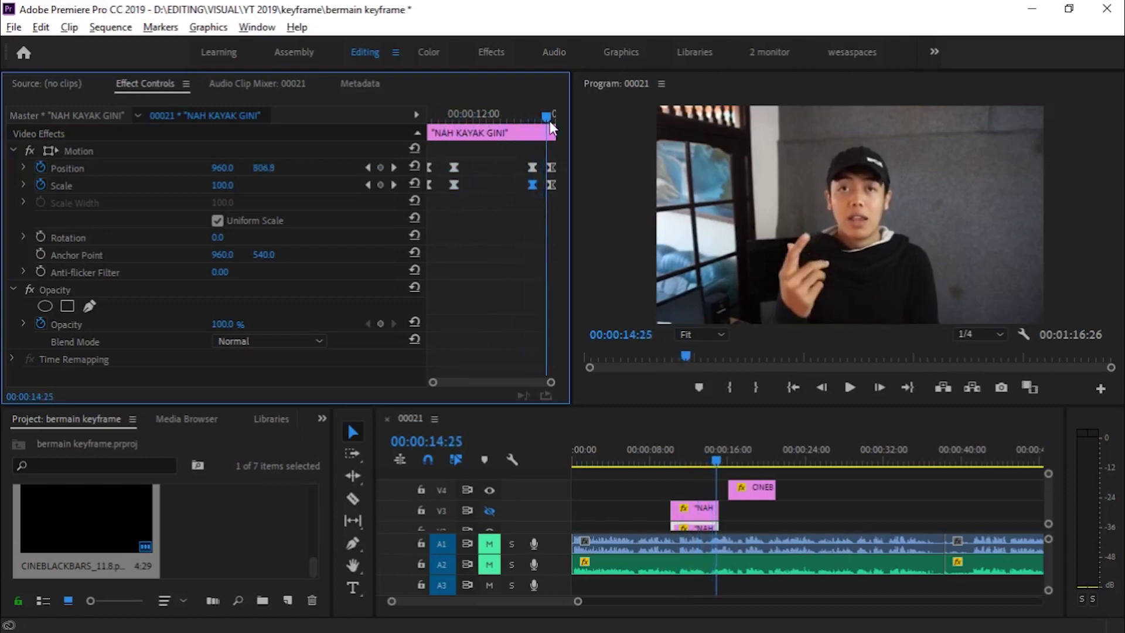
drag(457, 118, 453, 117)
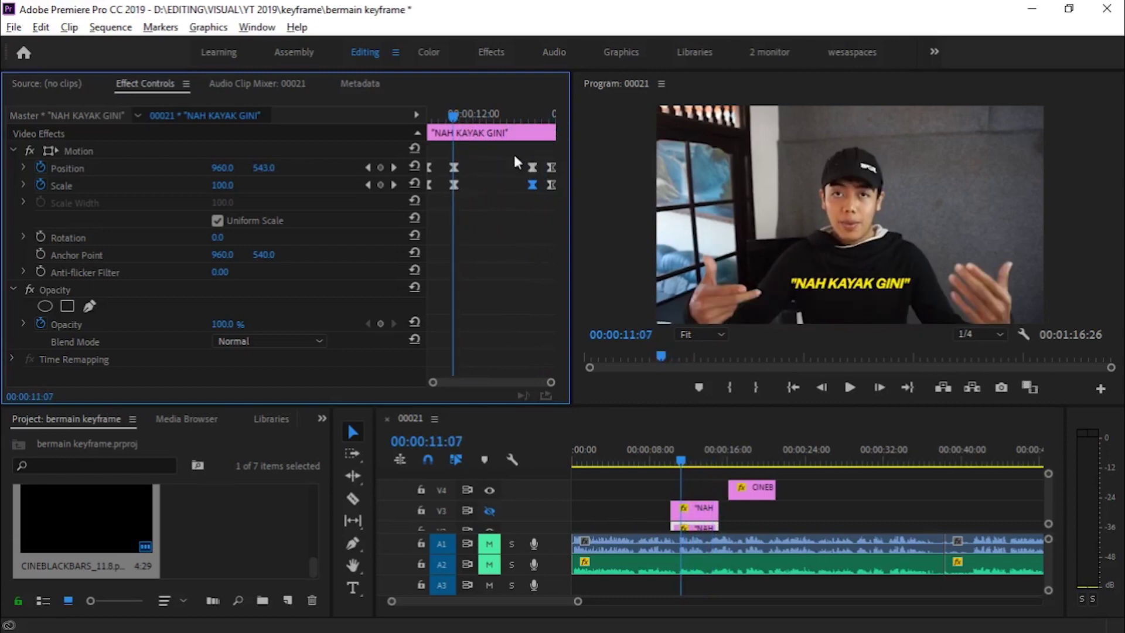
key(space)
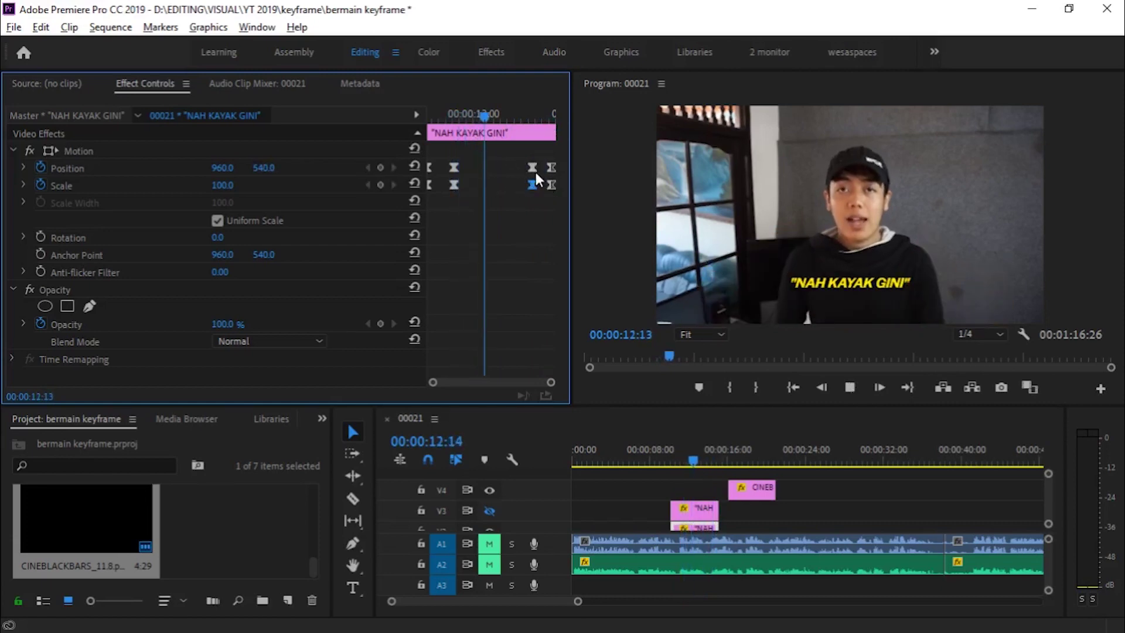
click(455, 184)
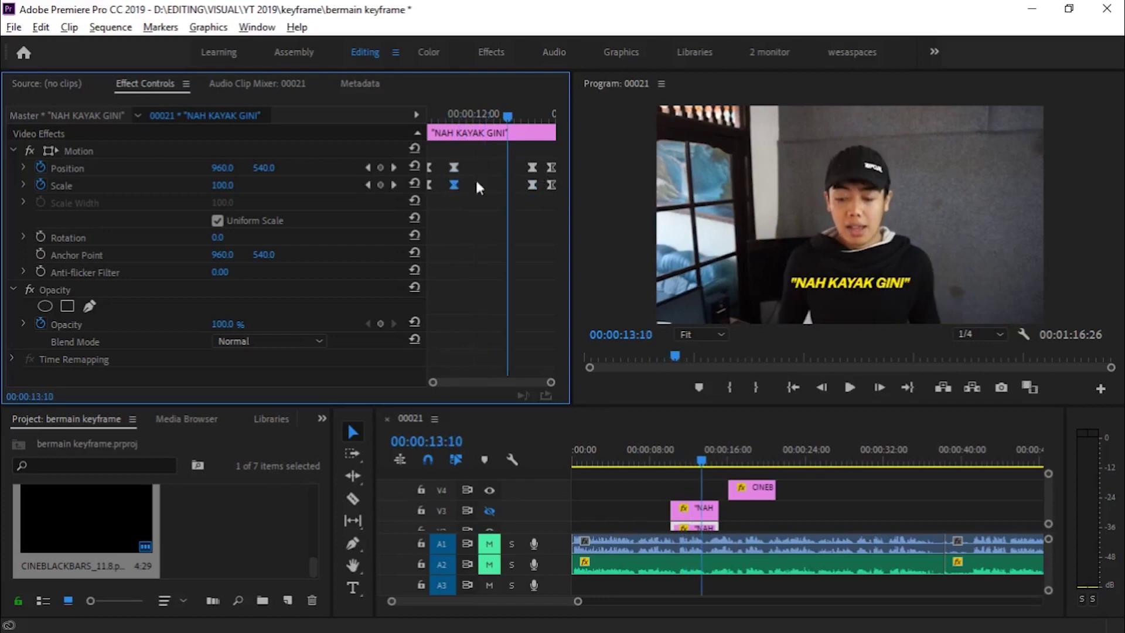
drag(509, 116, 531, 117)
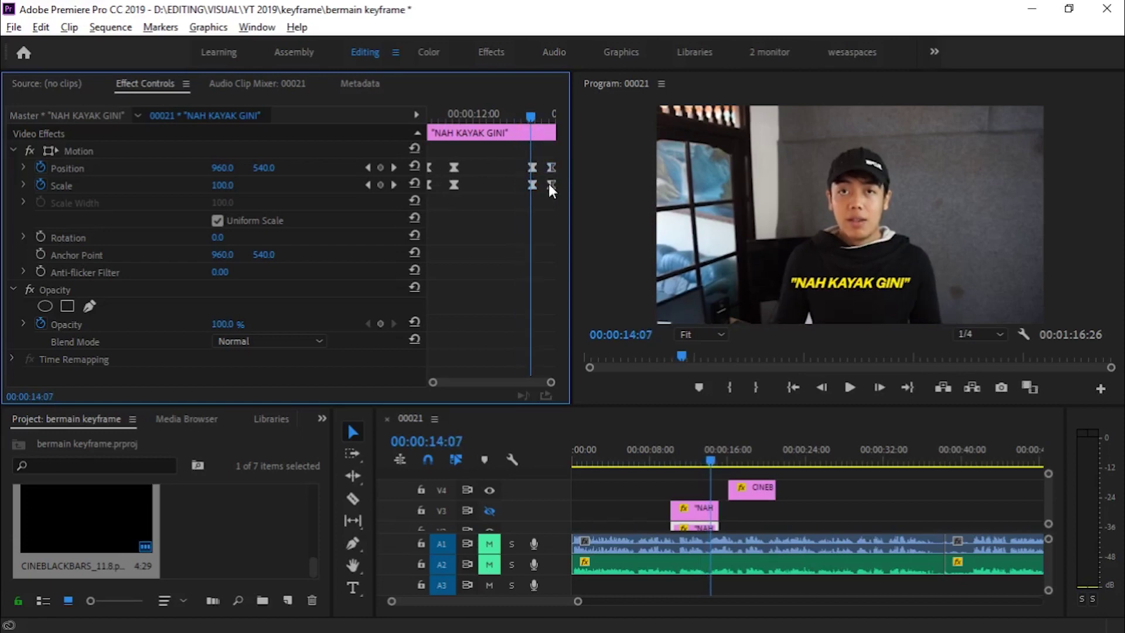
key(space)
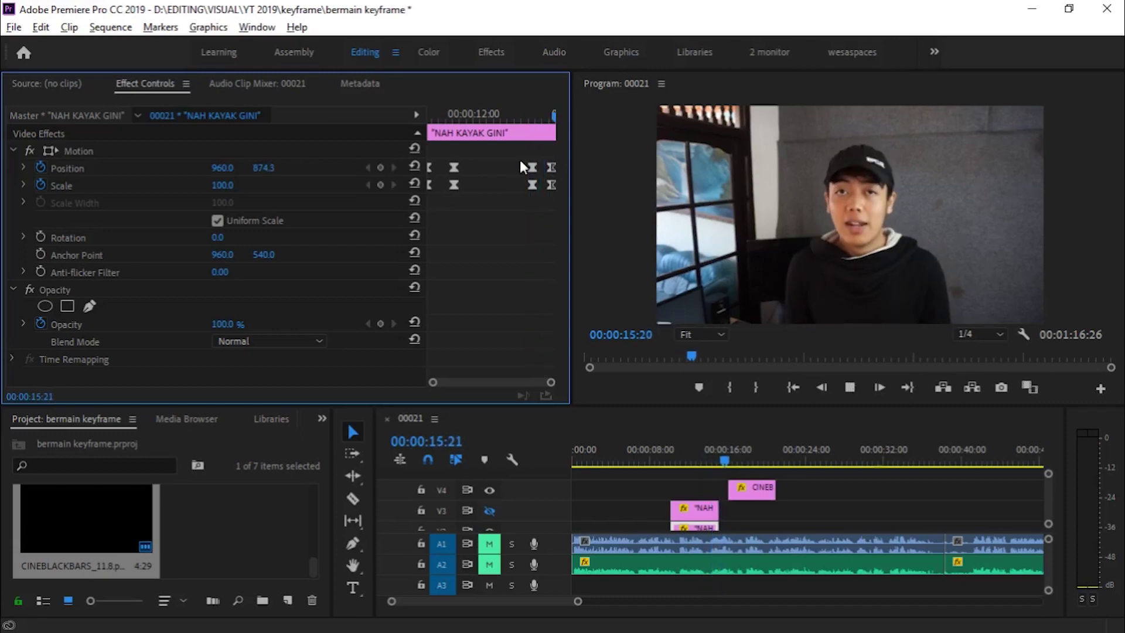
click(763, 500)
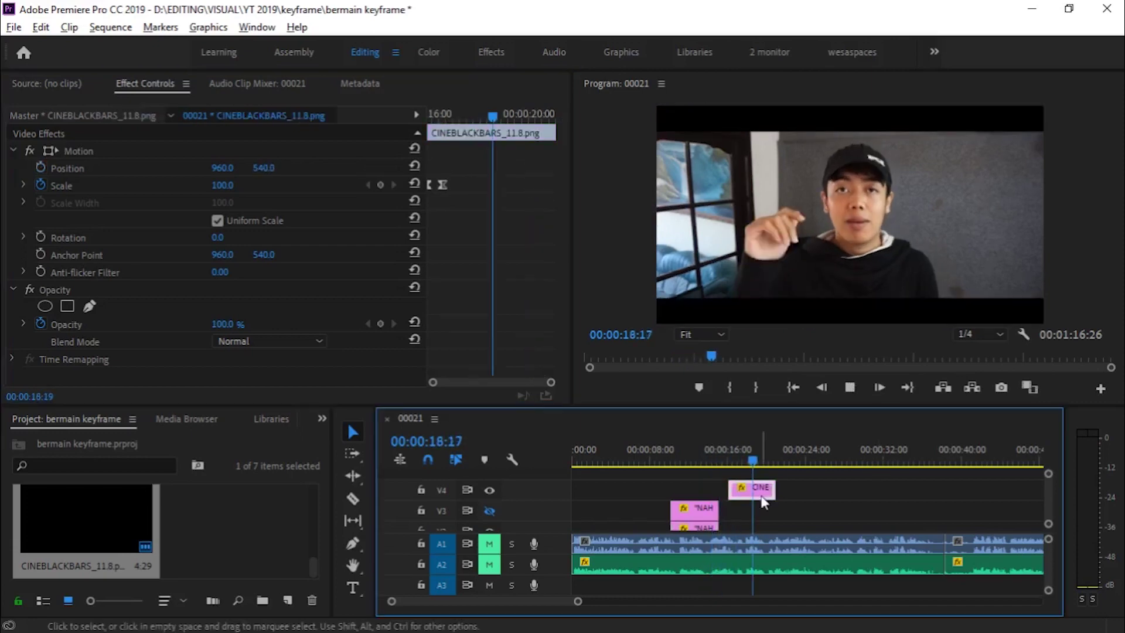
Step: Add a Scale keyframe to the black bars near the end of their clip
key(space)
click(475, 176)
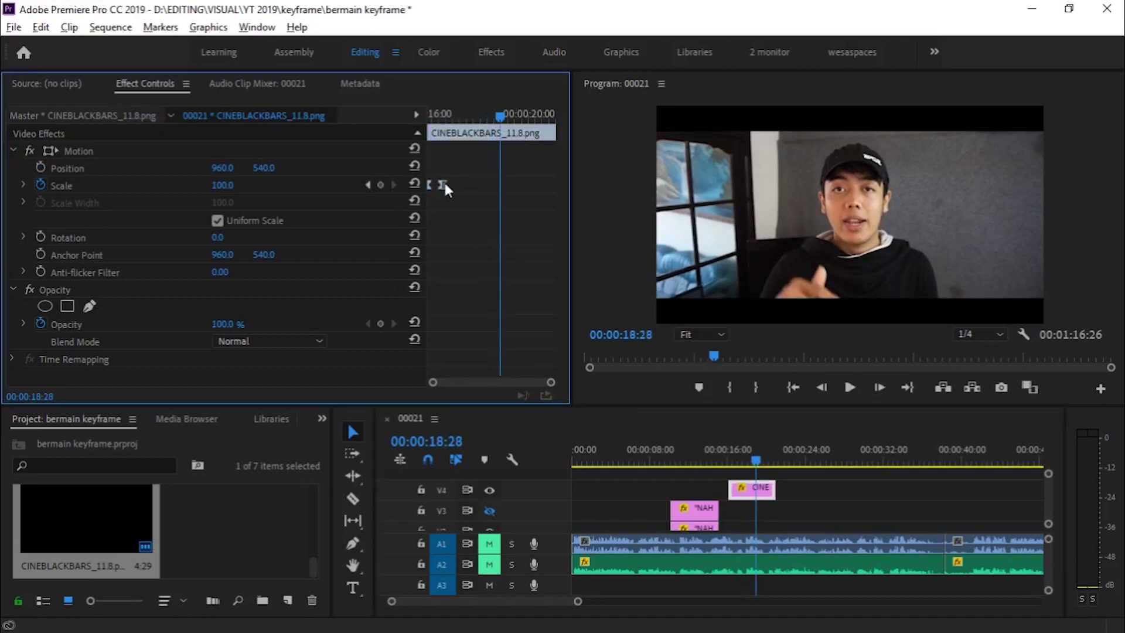
drag(510, 114, 540, 117)
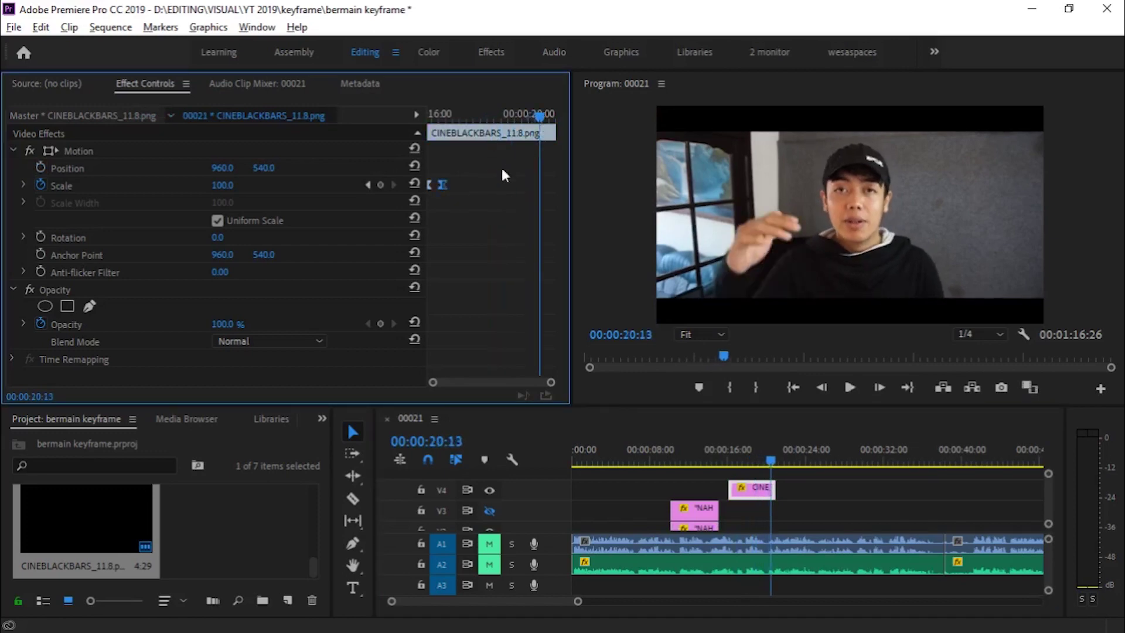
key(ctrl+k)
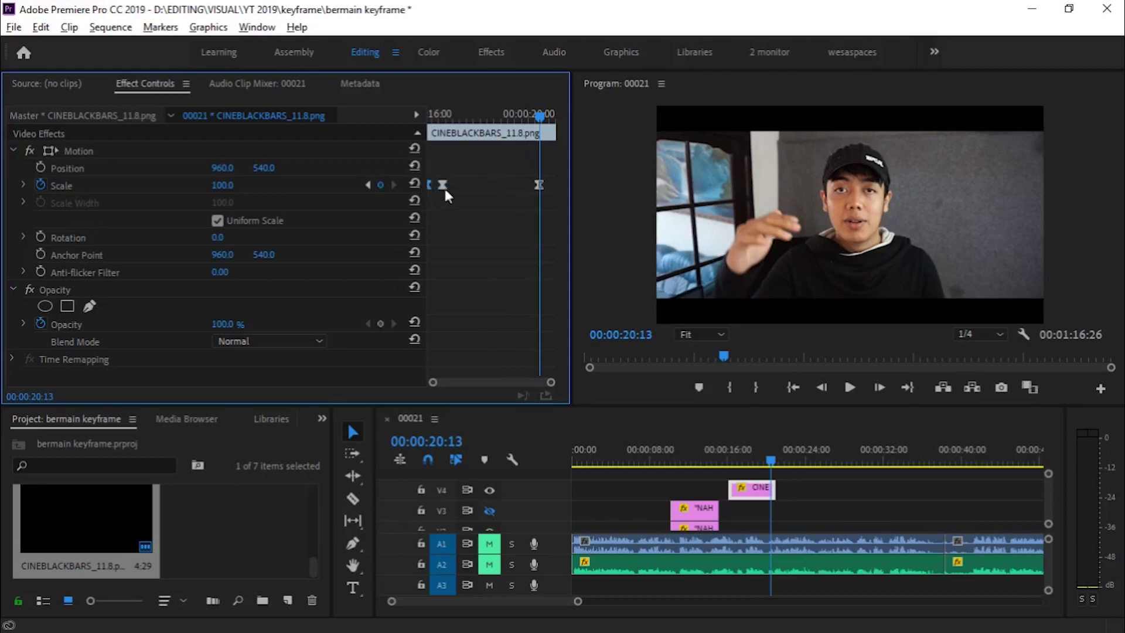
drag(534, 122, 543, 120)
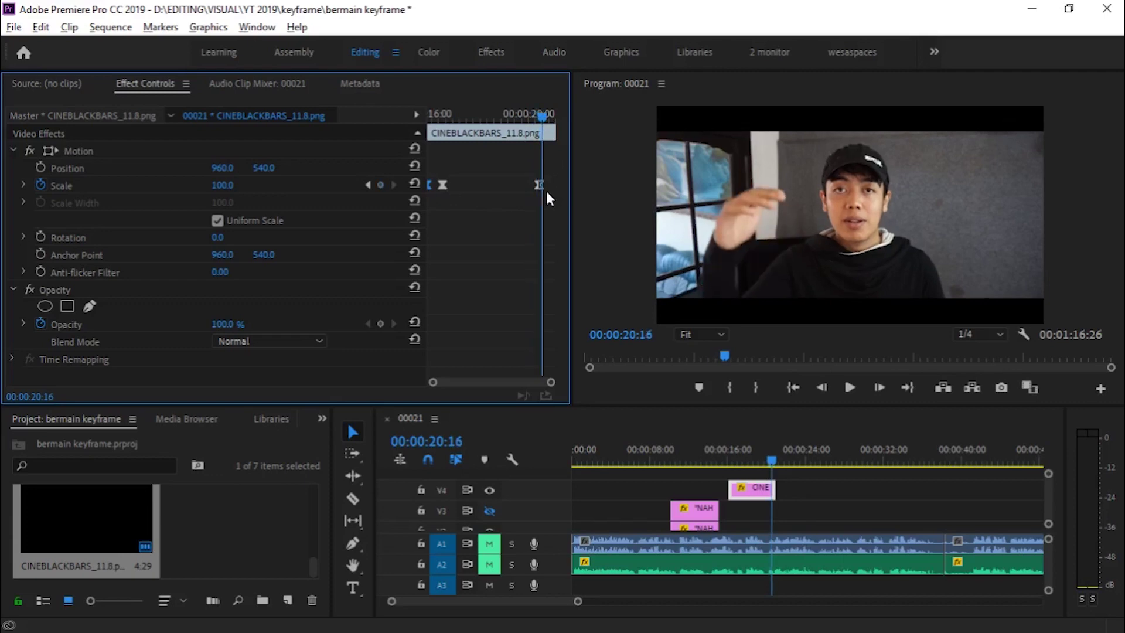
Step: Set Scale to 135 on the bars' last frame near 21:01 and preview them scaling out
scroll(788, 469, up, 2)
scroll(788, 468, up, 2)
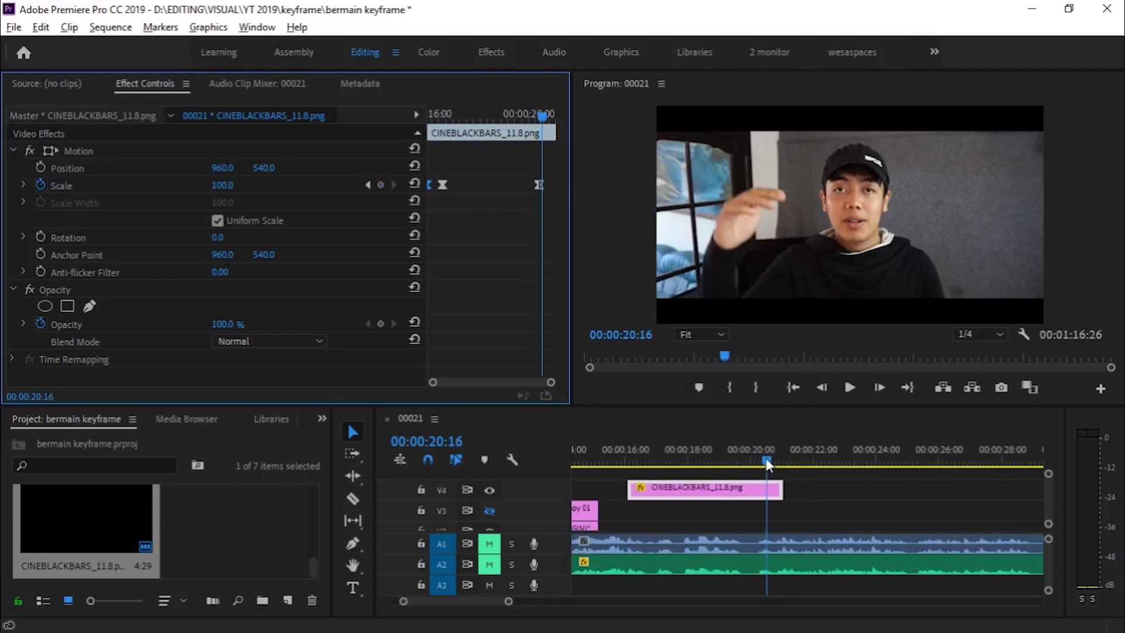
click(786, 462)
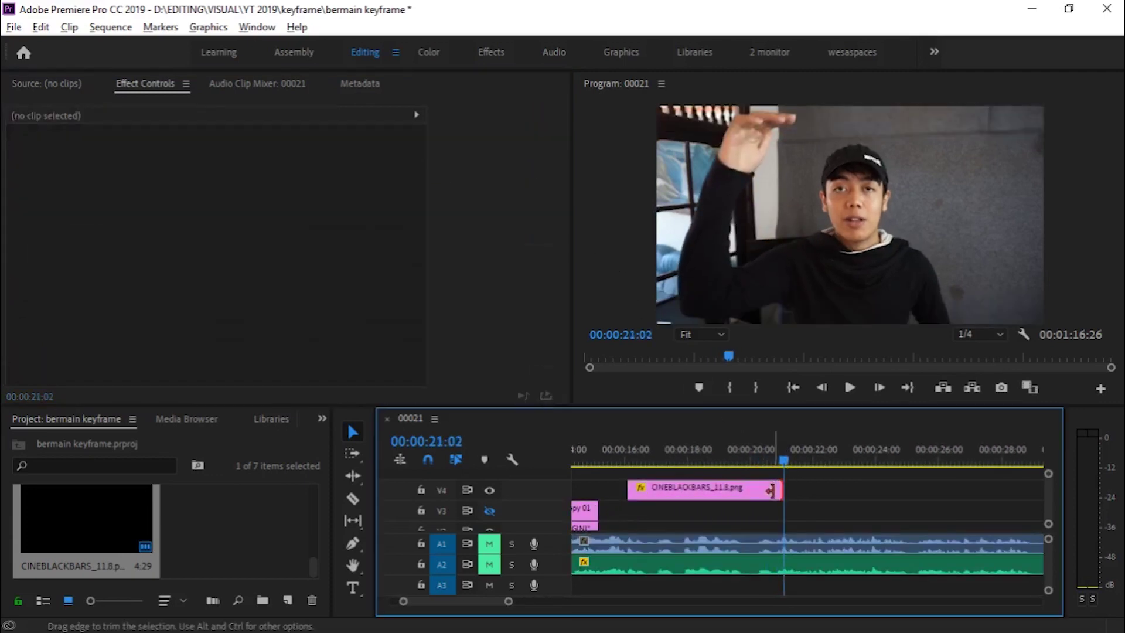
click(769, 489)
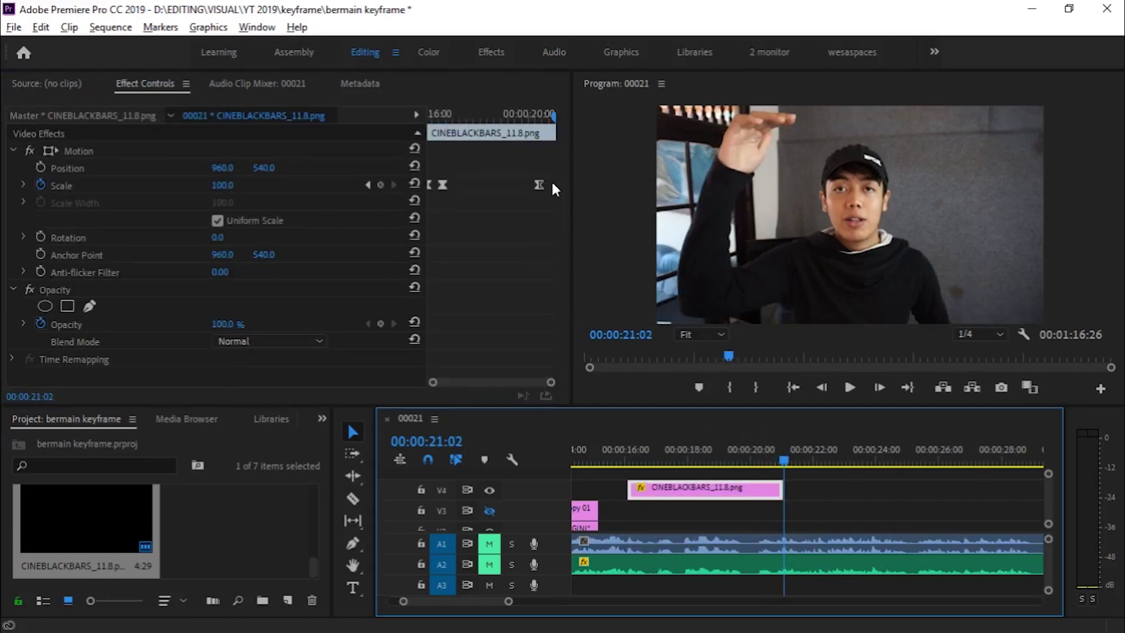
key(Left)
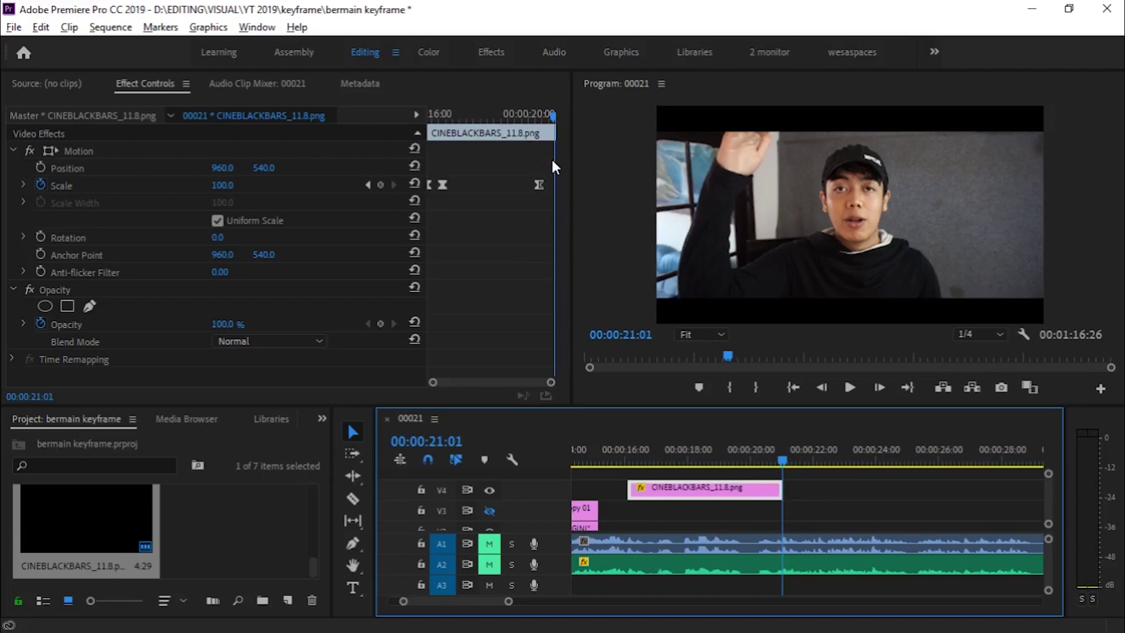
click(429, 184)
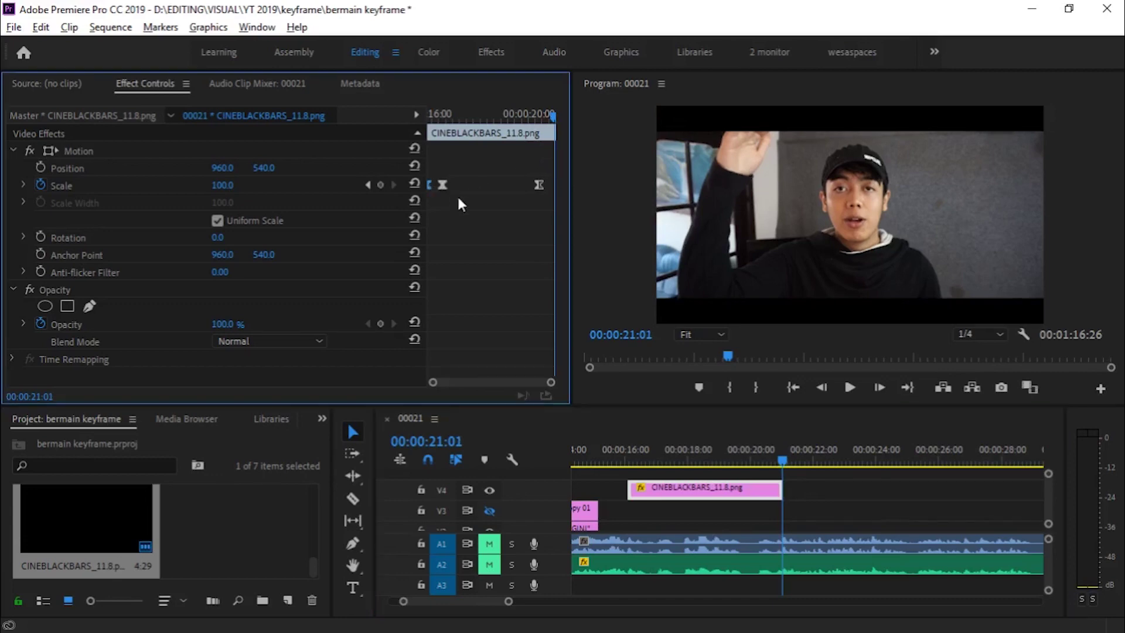
key(space)
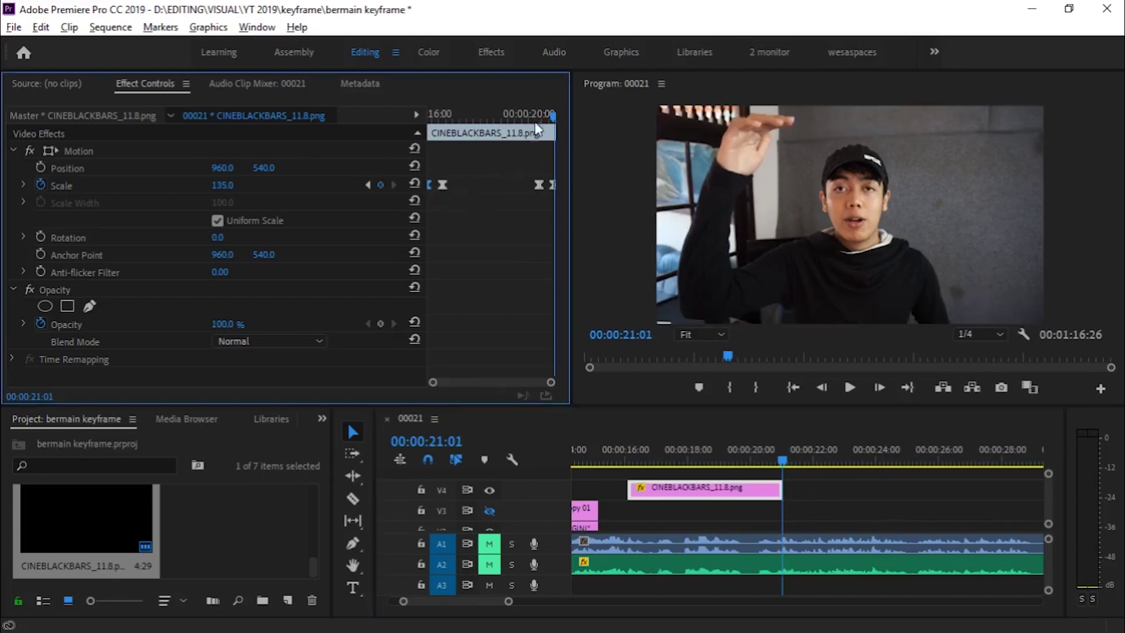
drag(544, 115, 531, 131)
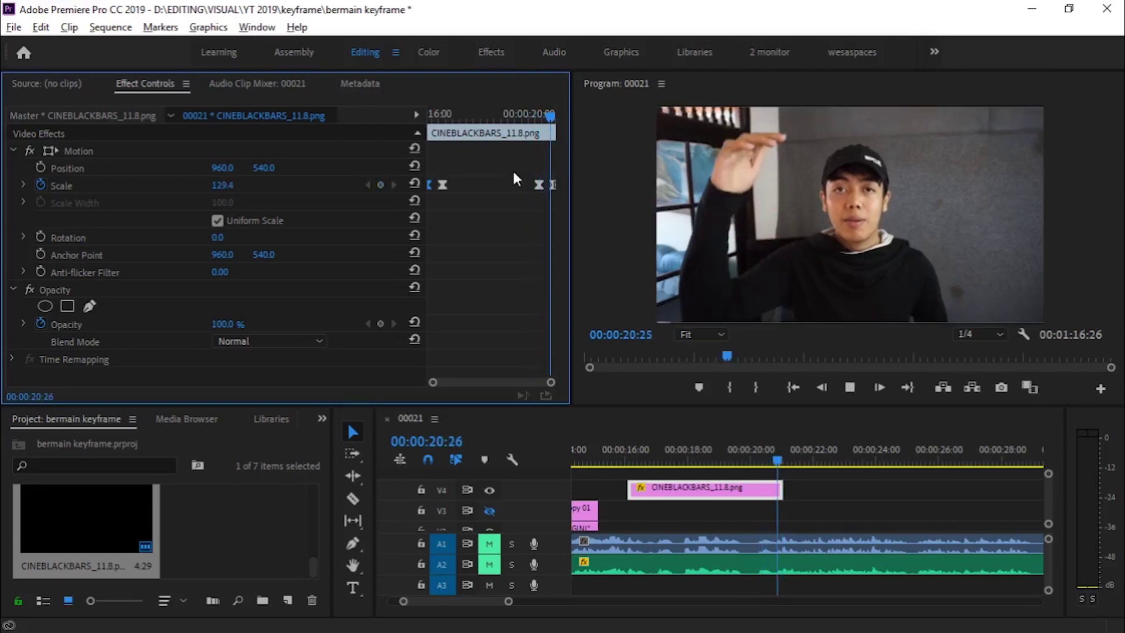
drag(618, 458, 528, 480)
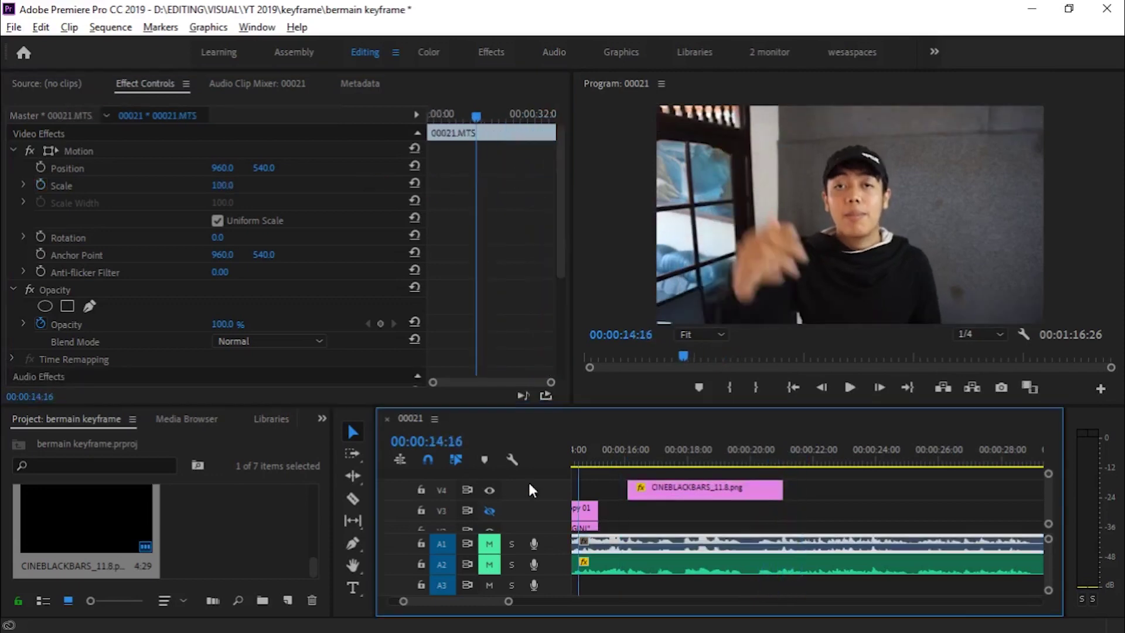